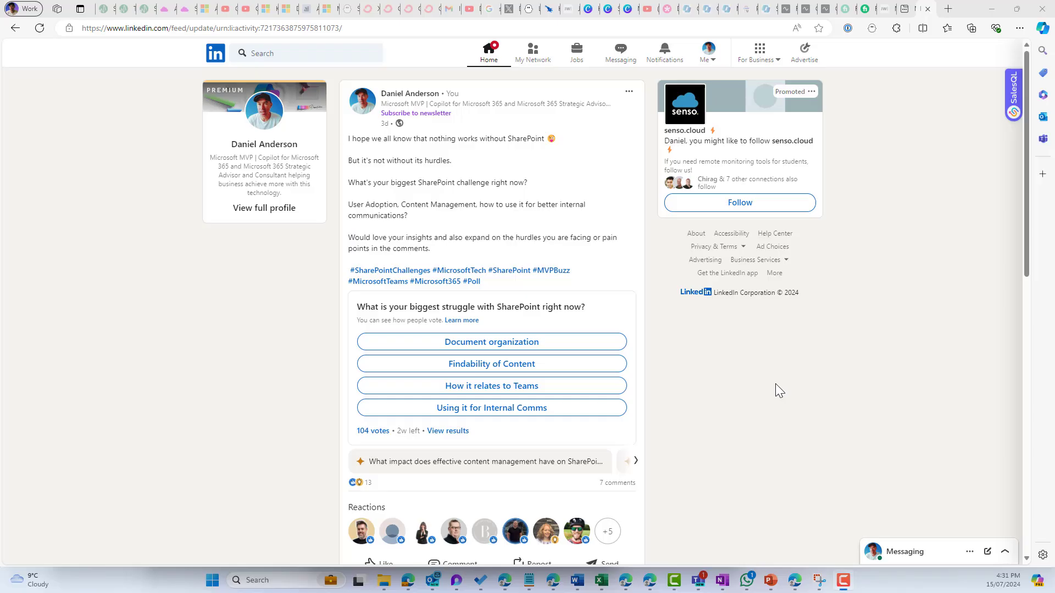
Show the vote percentages on the LinkedIn poll about the biggest SharePoint struggle
left_click(455, 433)
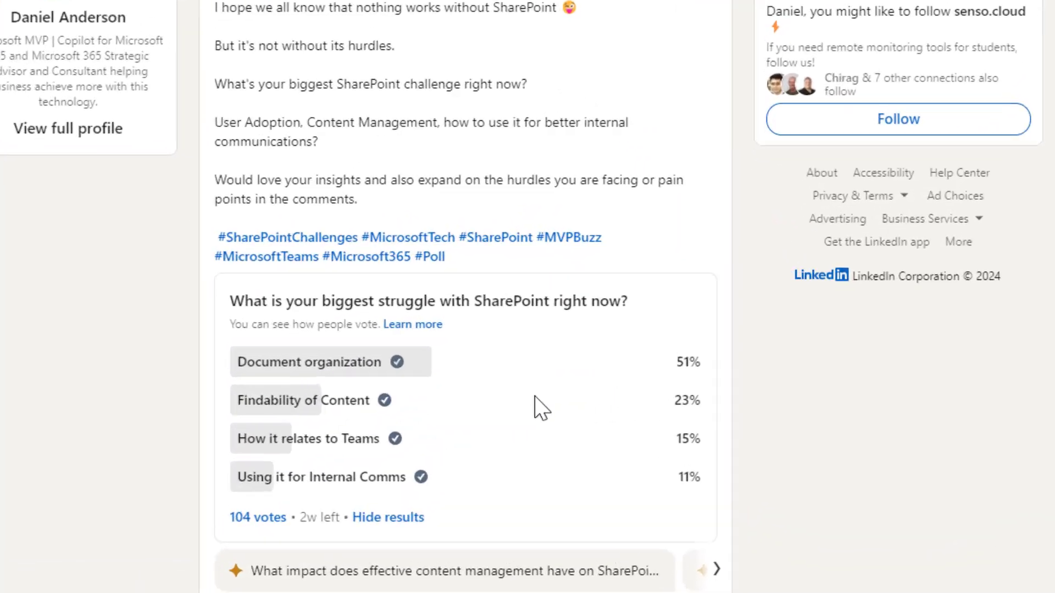
scroll(543, 428, "down", 1)
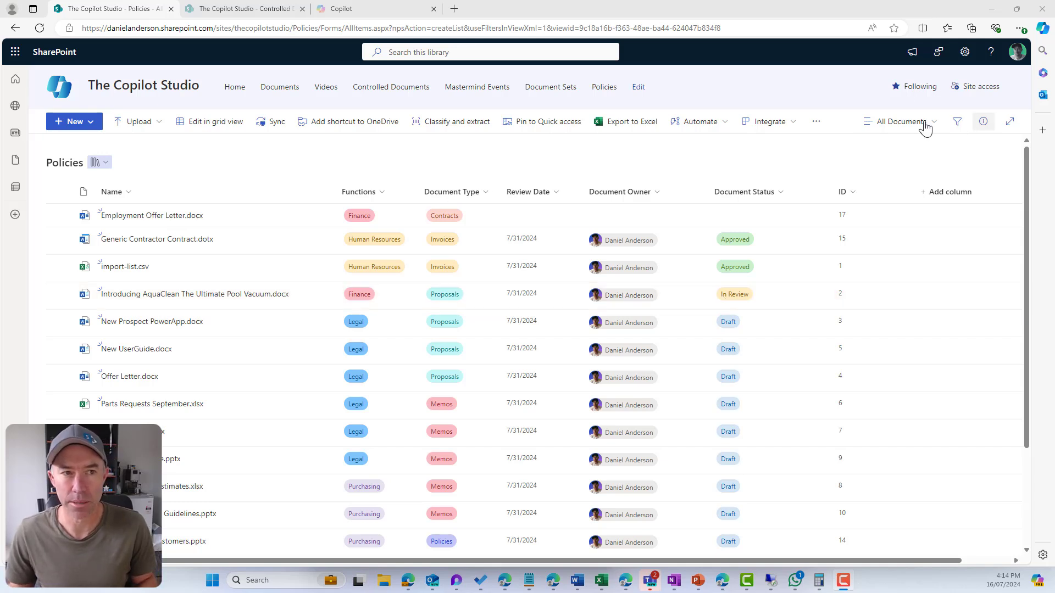
Create a new Policies library view named 'Legal Document' from the view menu
left_click(886, 127)
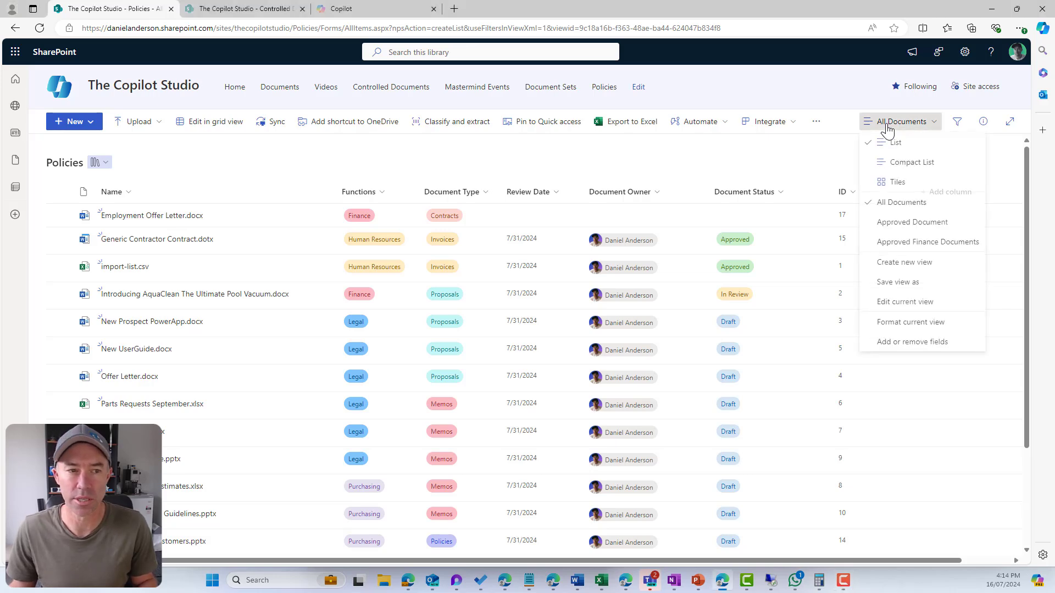
left_click(890, 266)
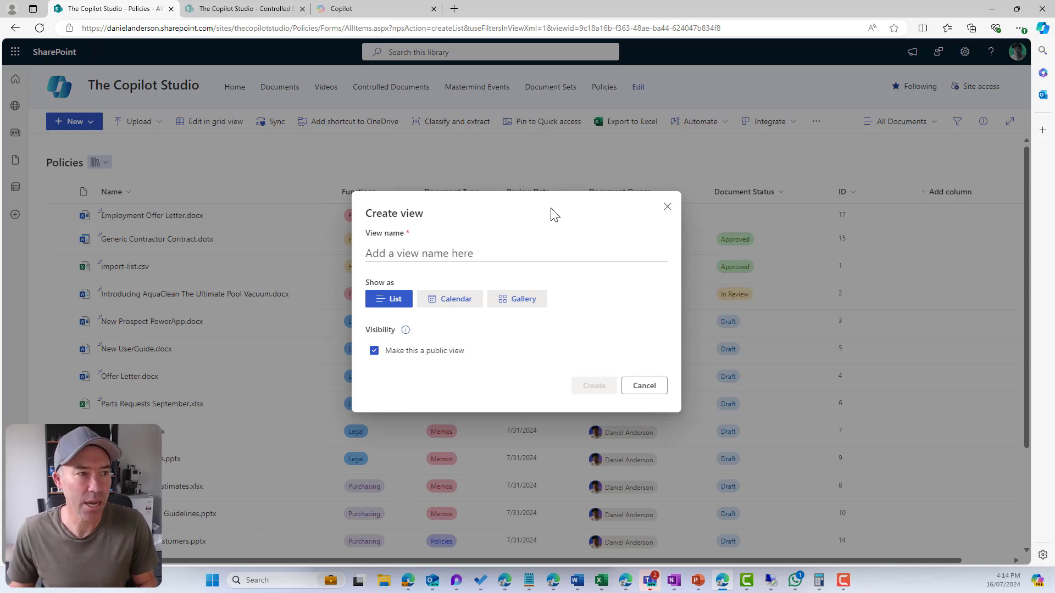
left_click(455, 251)
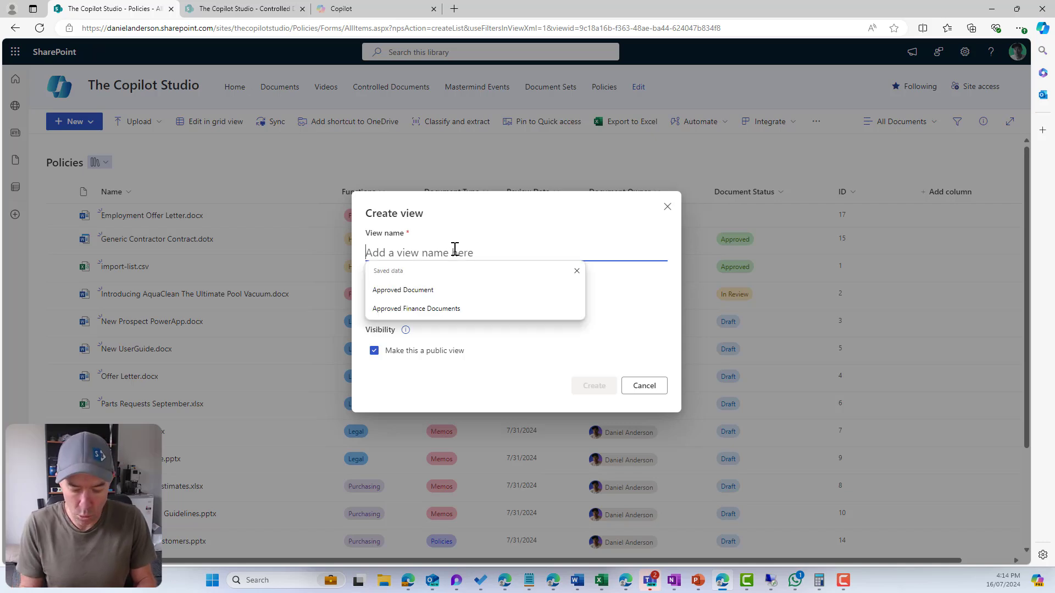
type("Legal Document")
left_click(590, 388)
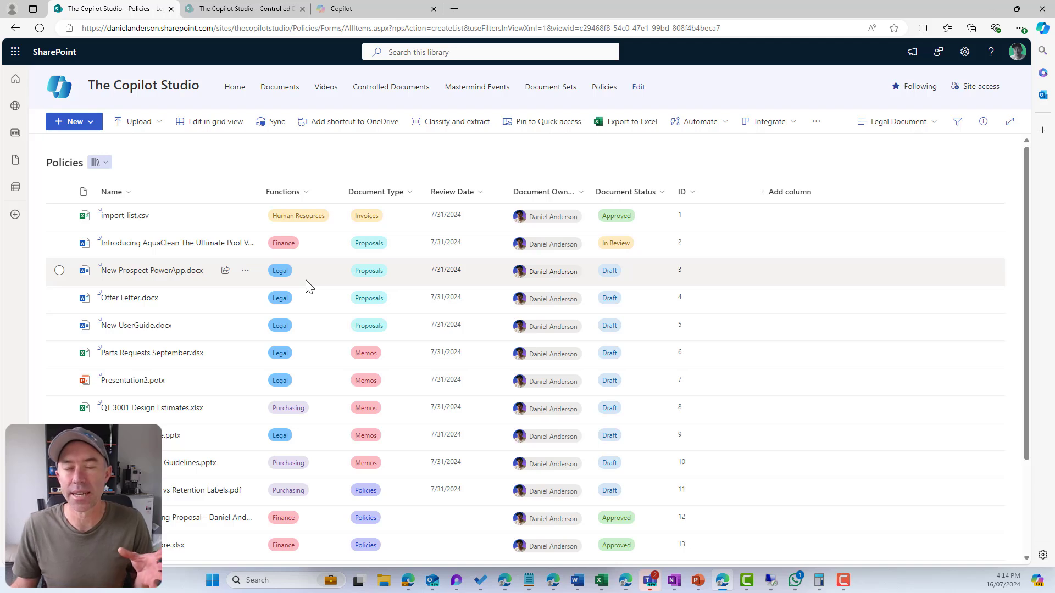
Filter the Functions column to Legal so only the six Legal documents show
left_click(307, 196)
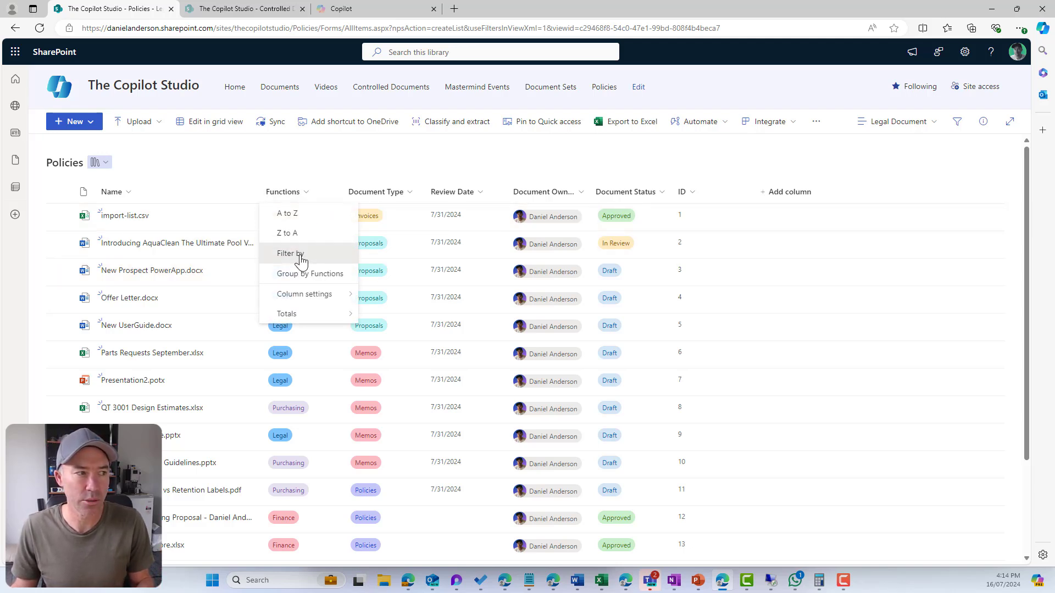
left_click(299, 254)
left_click(879, 112)
left_click(880, 156)
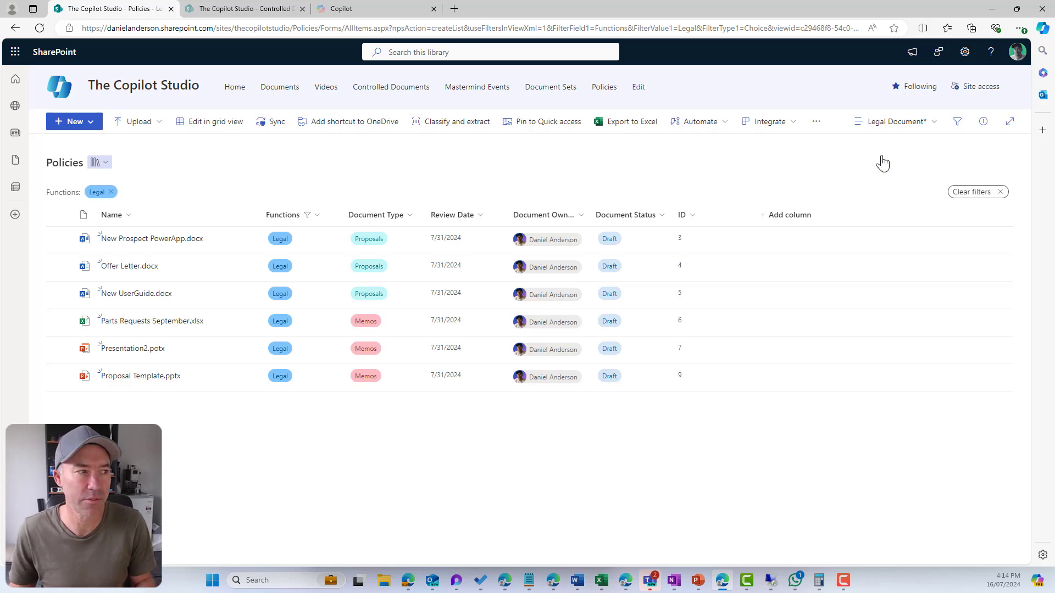
Save the Legal filter into the Legal Document view under its existing name
left_click(907, 122)
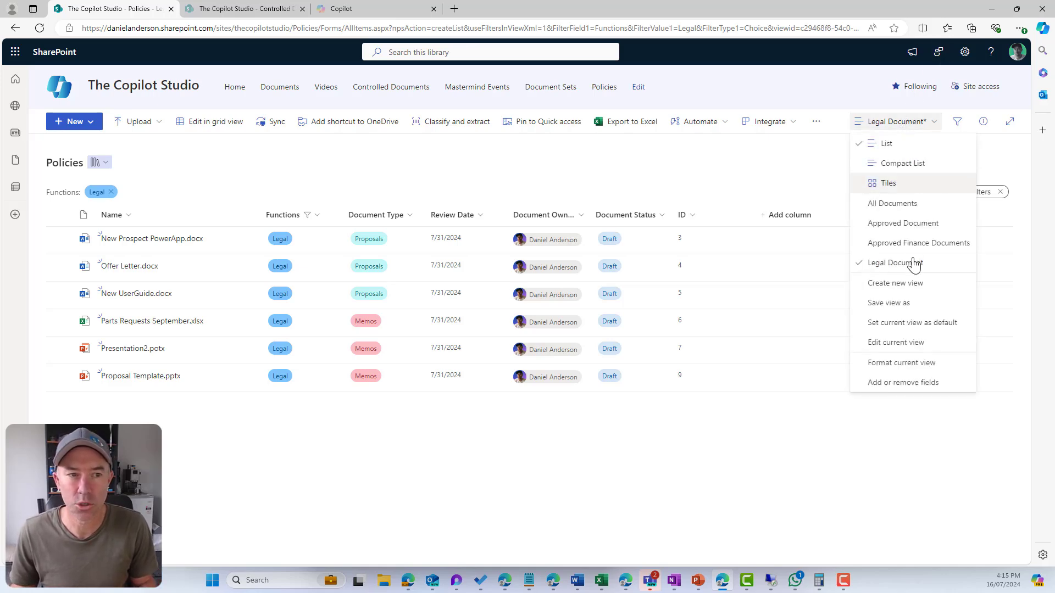
left_click(902, 302)
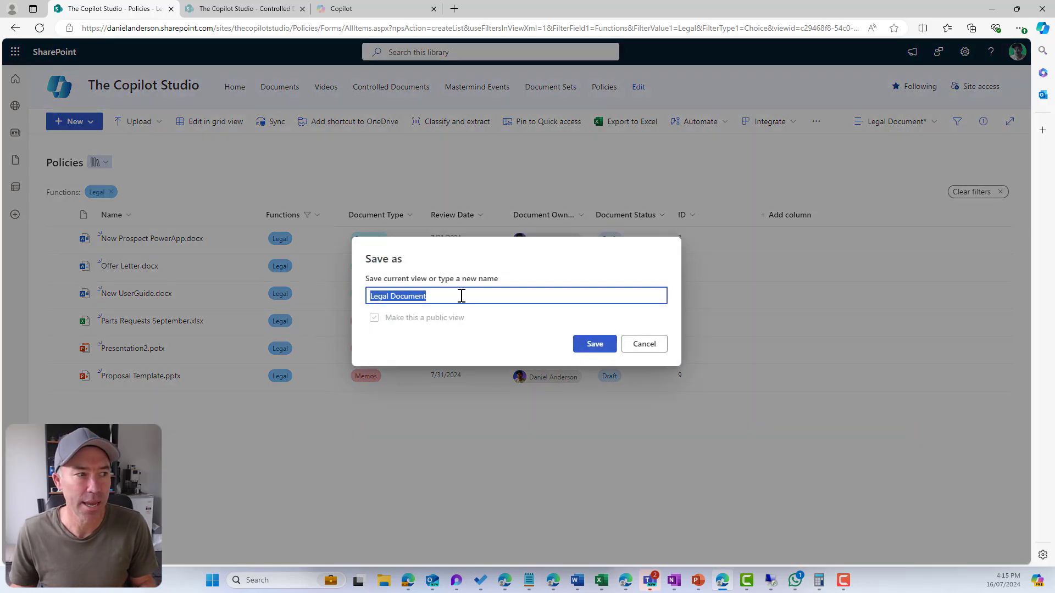
left_click(465, 296)
left_click(595, 352)
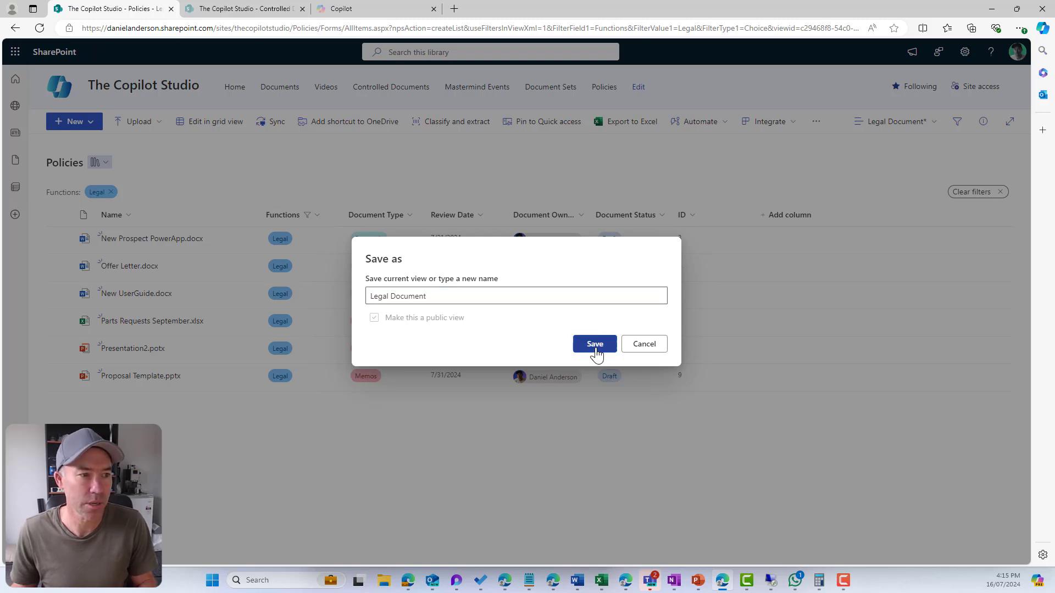
Switch between All Documents and Legal Document views, ending on All Documents
left_click(894, 123)
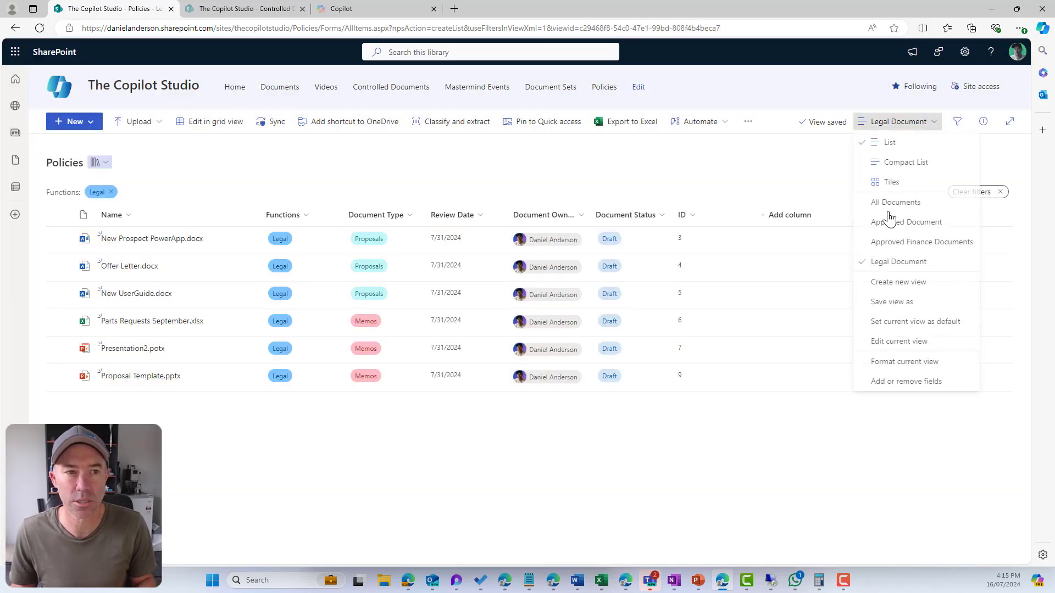
left_click(891, 202)
left_click(895, 122)
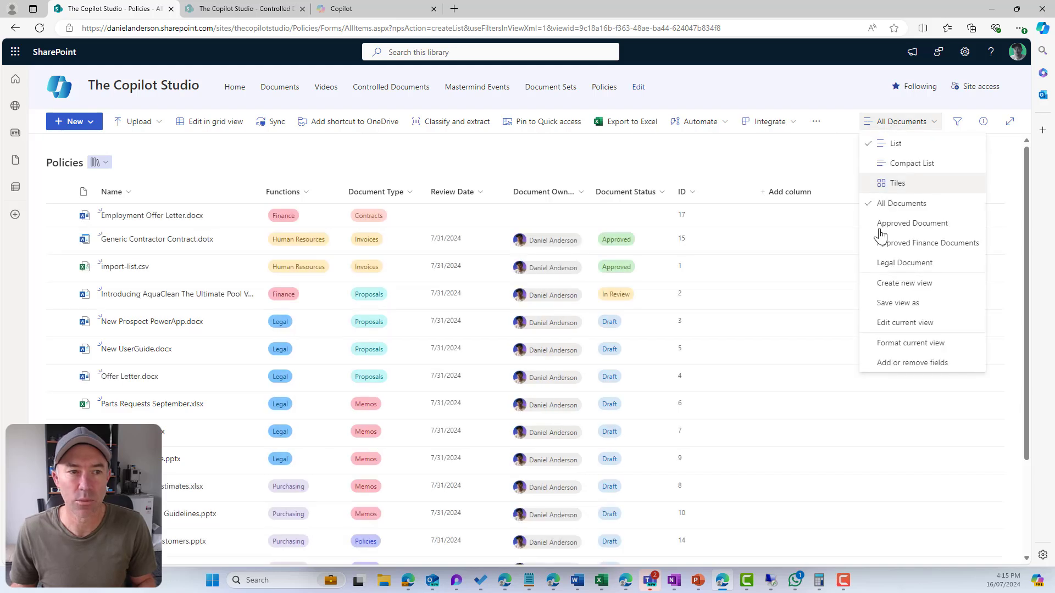
left_click(891, 263)
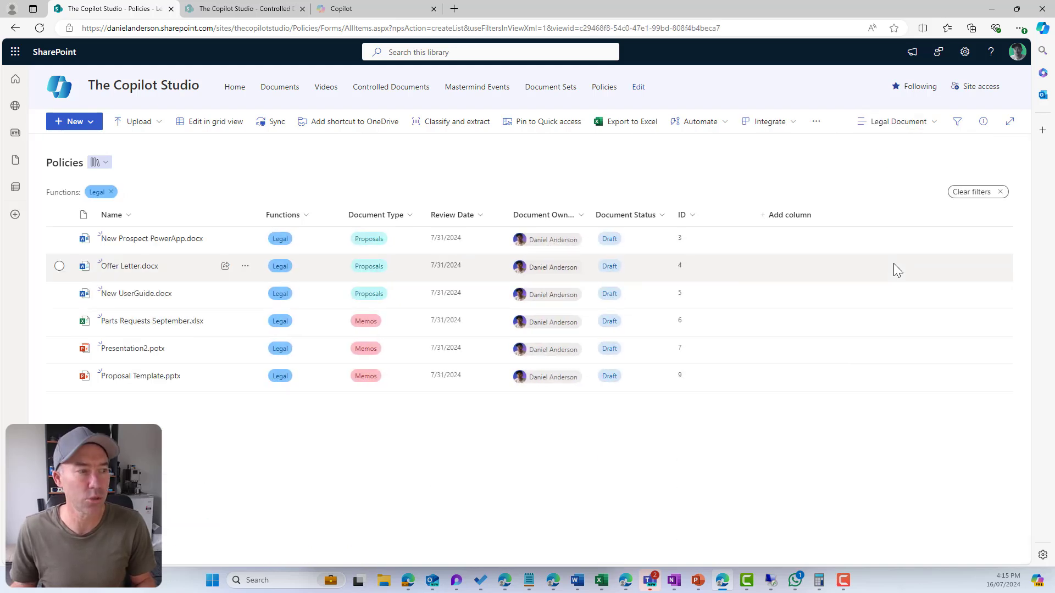
left_click(910, 125)
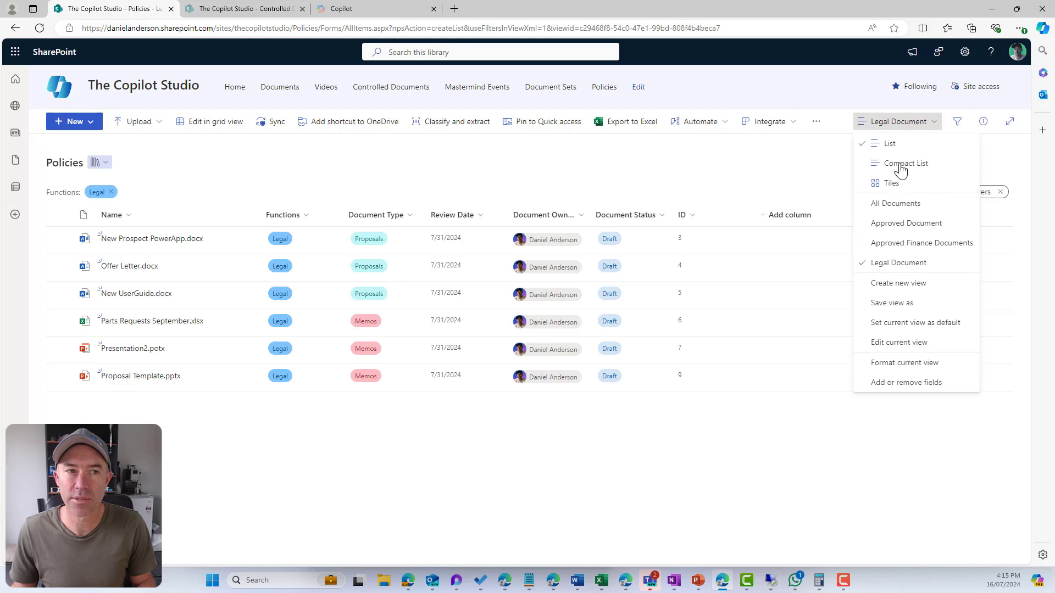
left_click(904, 205)
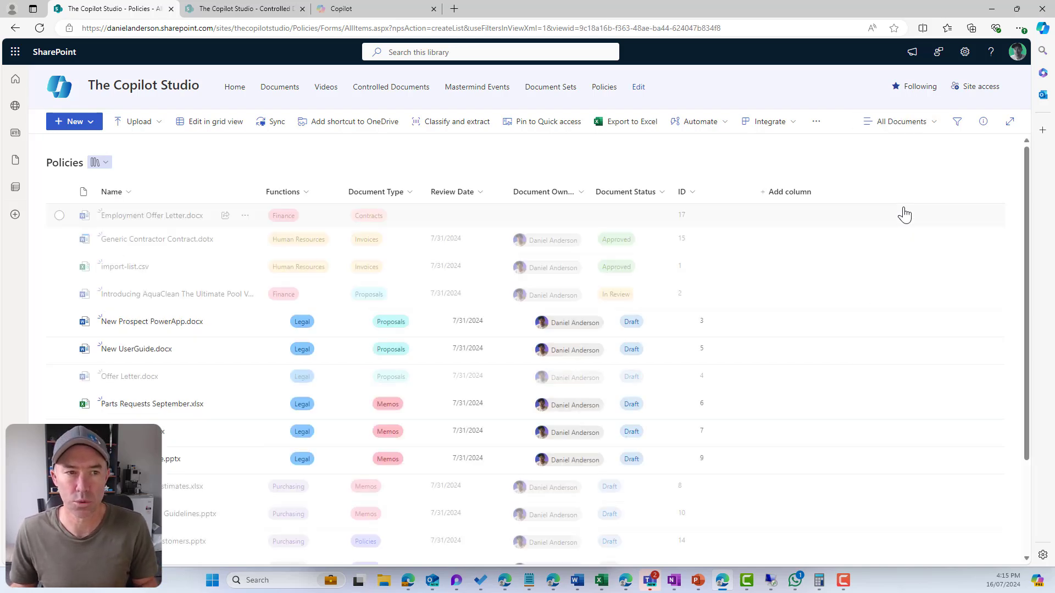
Create another new view named 'Legal Proposals'
left_click(907, 125)
left_click(902, 284)
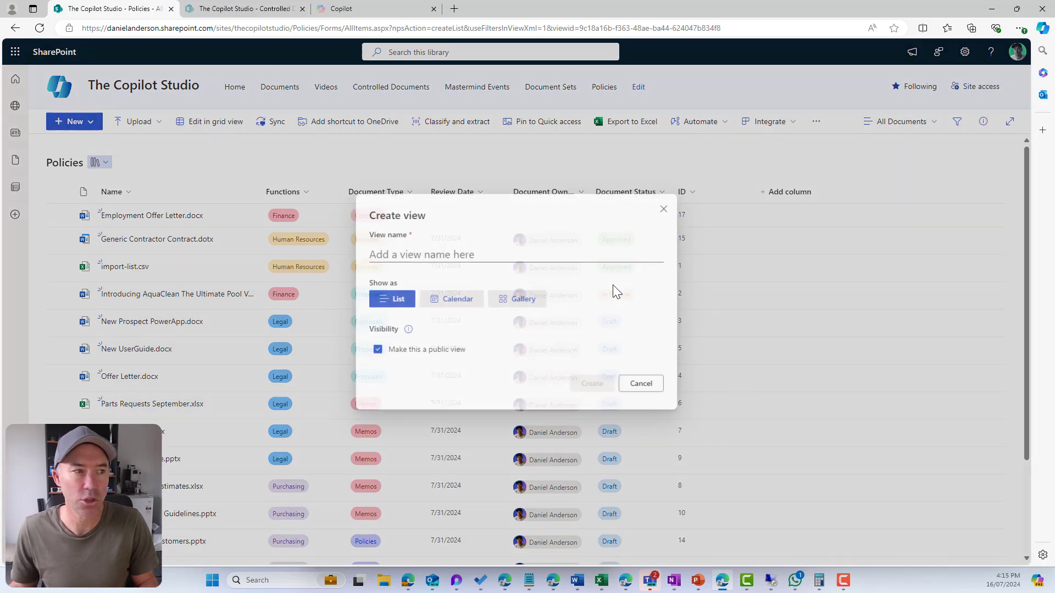
left_click(410, 254)
type("Legal Proposals")
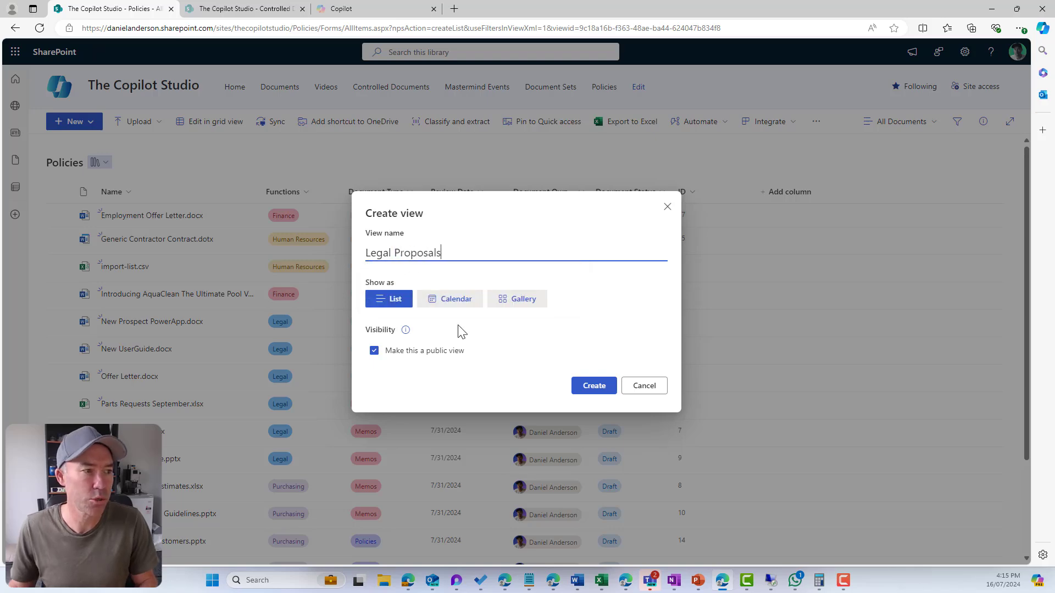
left_click(583, 385)
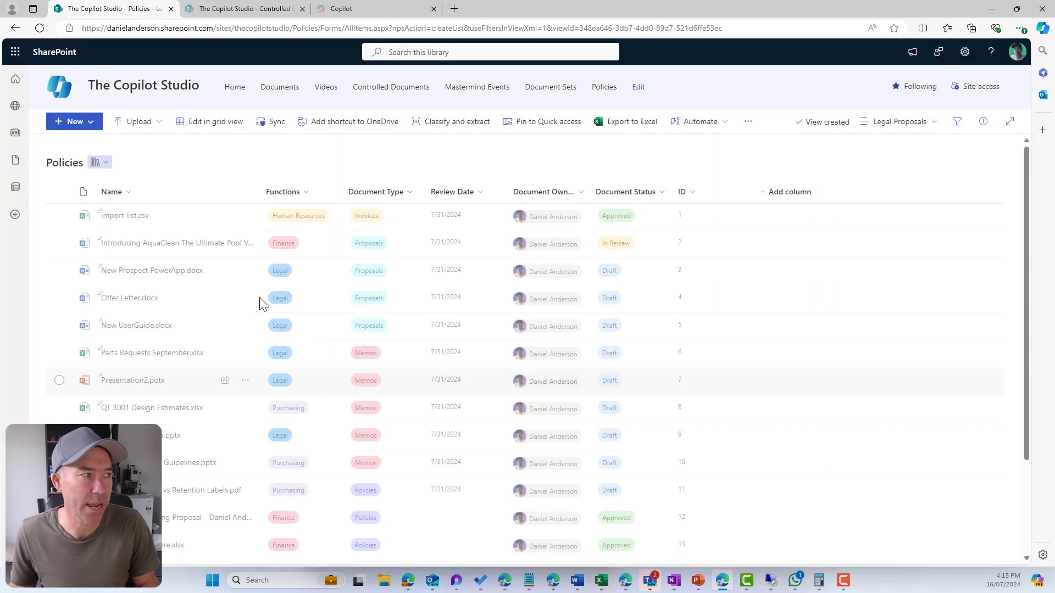
Filter Functions to Legal and Document Type to Proposals
left_click(305, 192)
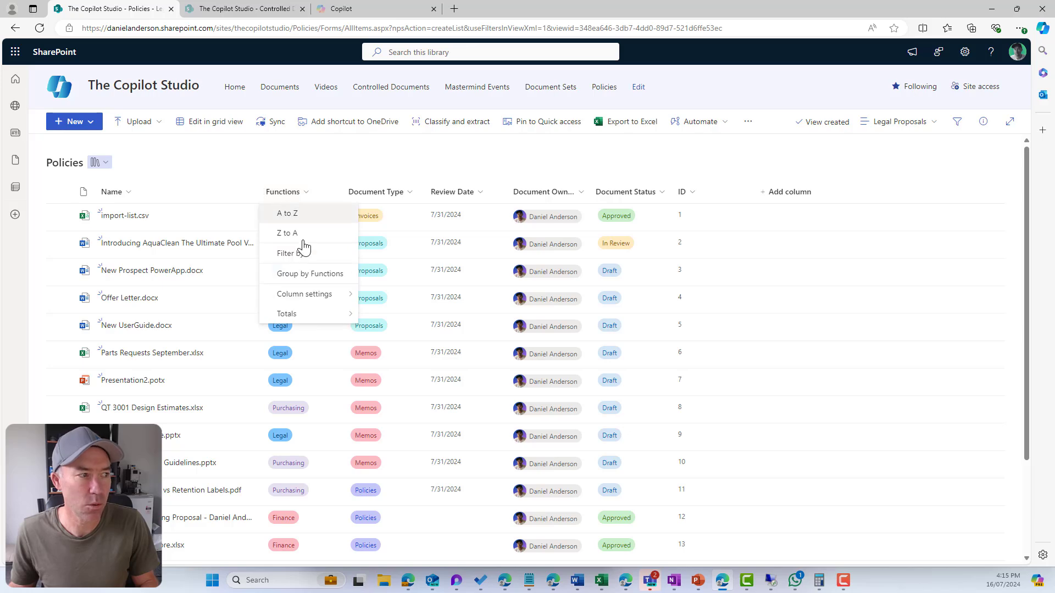
left_click(302, 255)
left_click(882, 111)
left_click(880, 155)
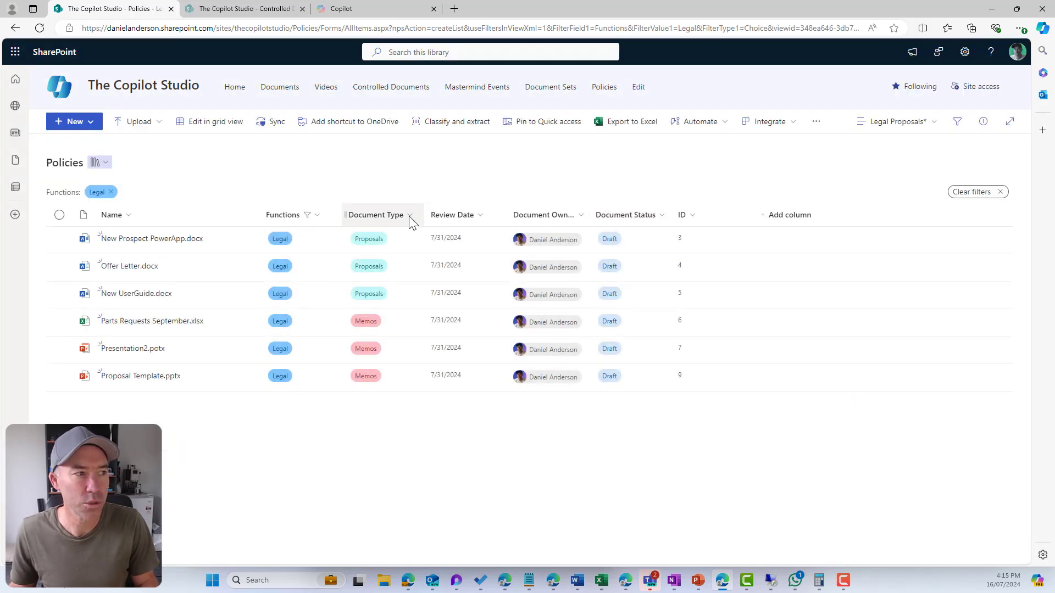
left_click(409, 217)
left_click(413, 284)
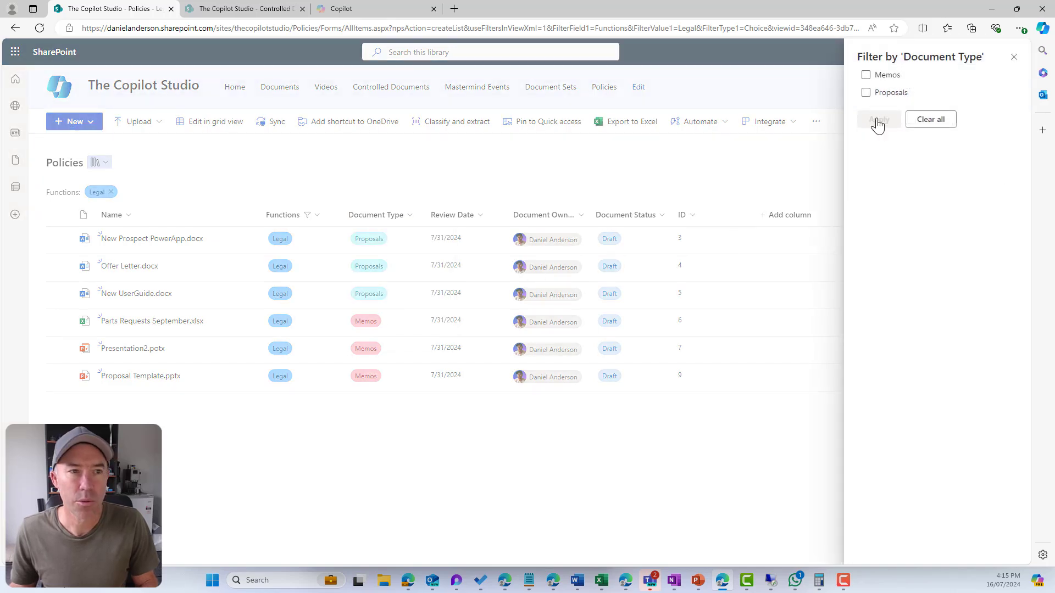
left_click(866, 105)
left_click(878, 132)
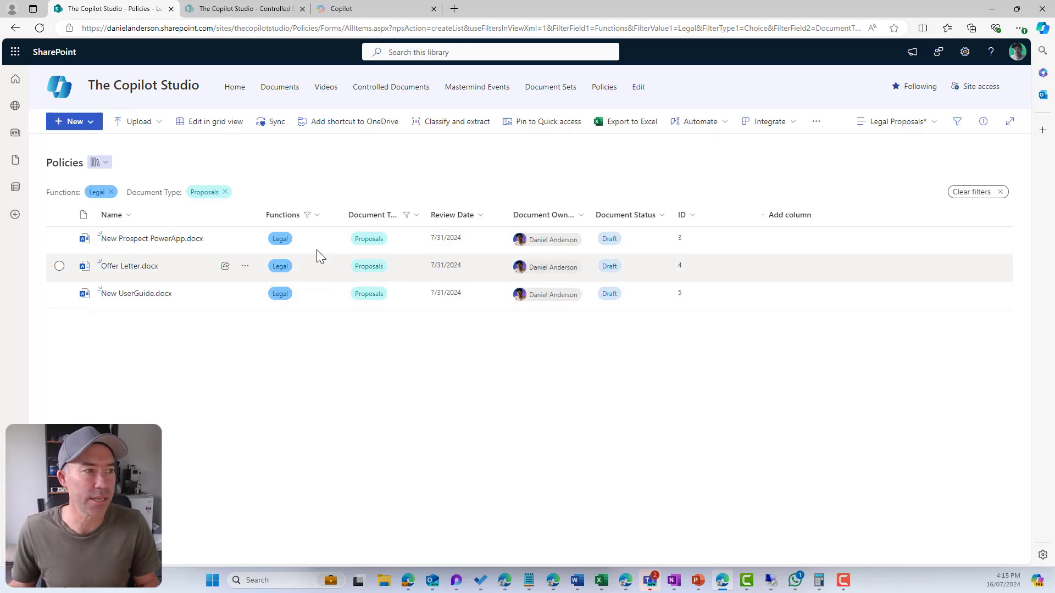
Save the filtered Legal Proposals view
left_click(932, 123)
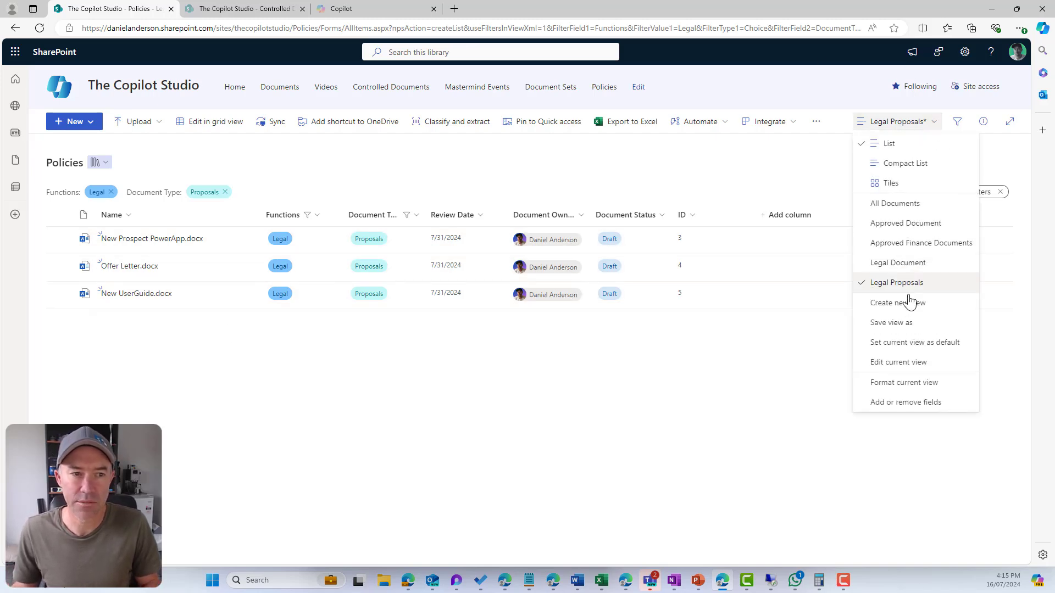
left_click(909, 325)
left_click(589, 350)
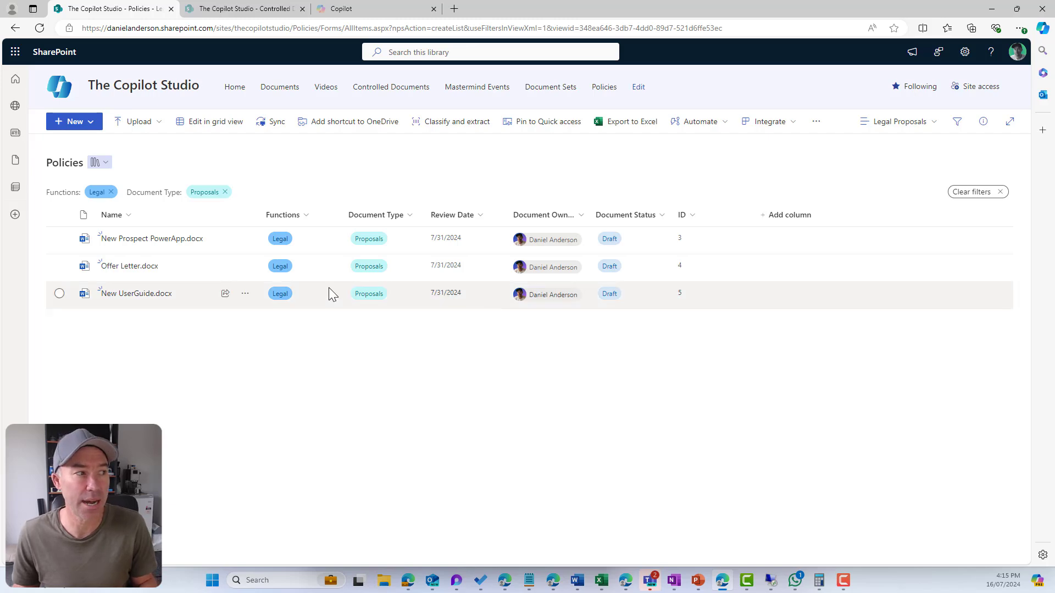
Clear all filters and return to the All Documents view
left_click(998, 196)
left_click(901, 124)
left_click(895, 204)
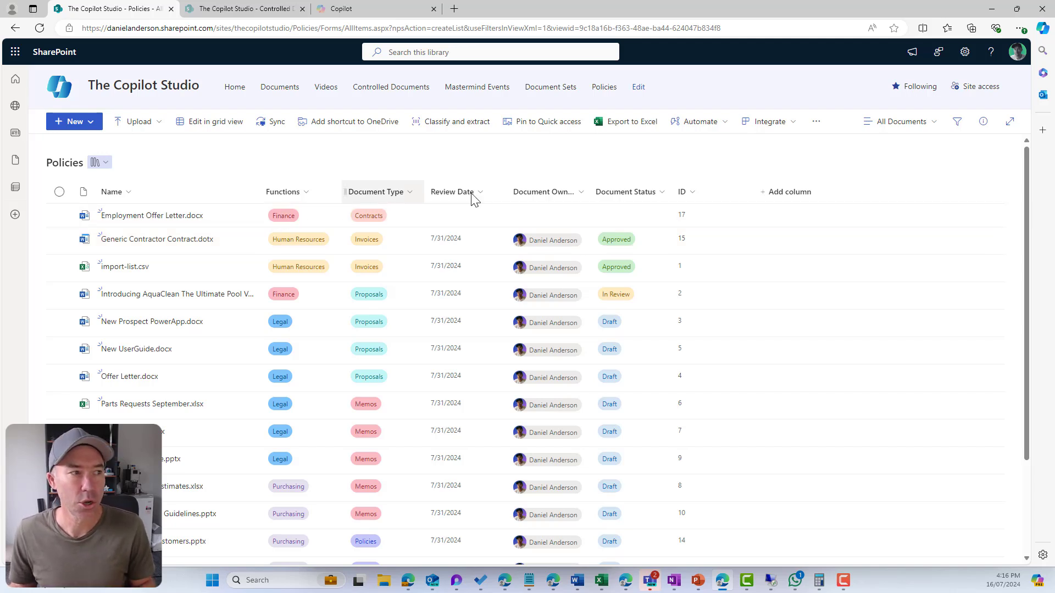
Group documents by Functions, collapse the groups and show only Human Resources
left_click(307, 193)
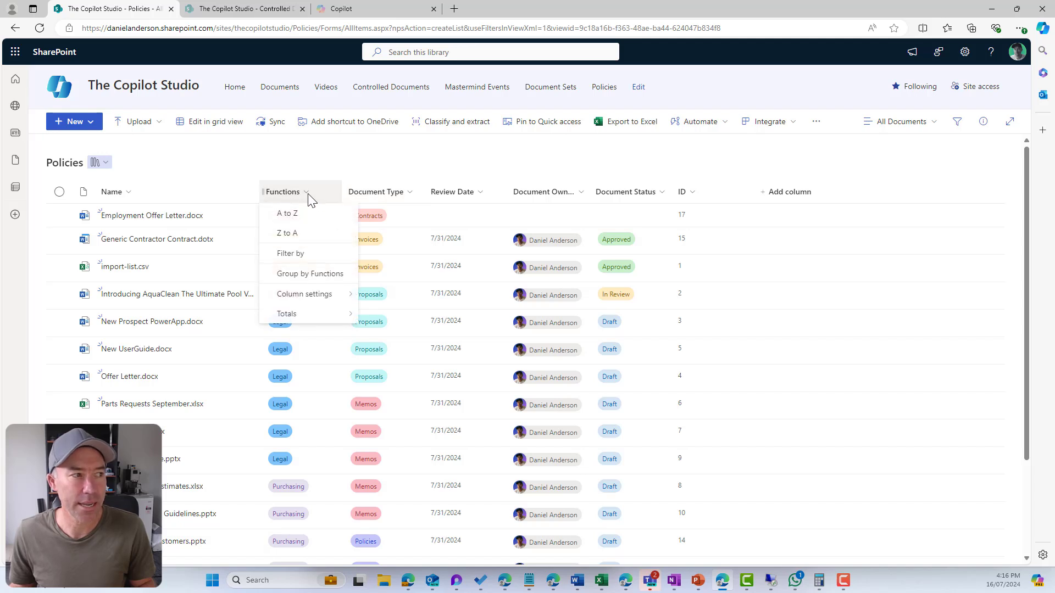
left_click(301, 274)
left_click(84, 193)
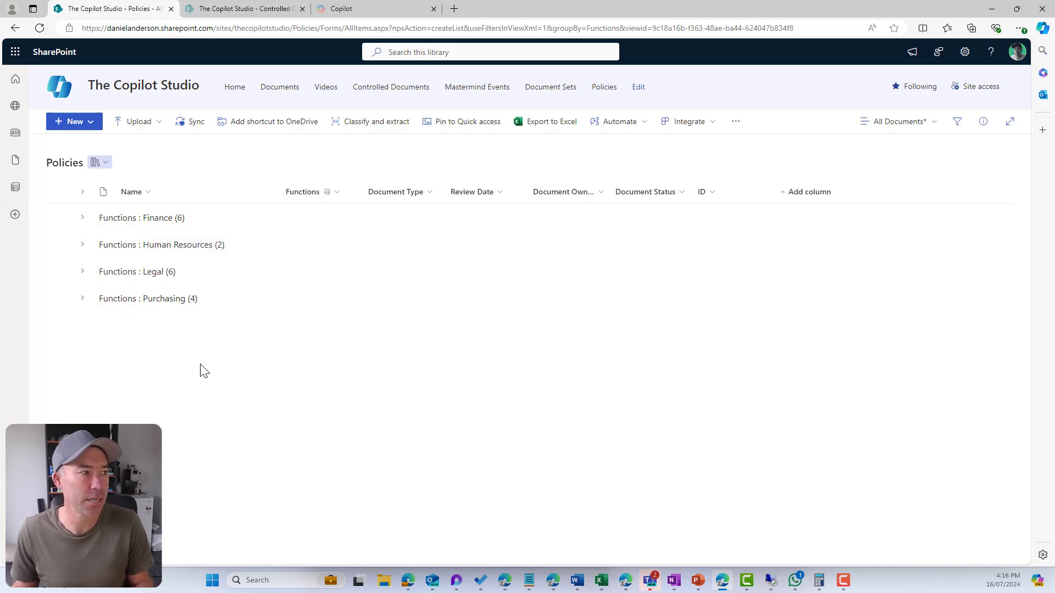
left_click(168, 251)
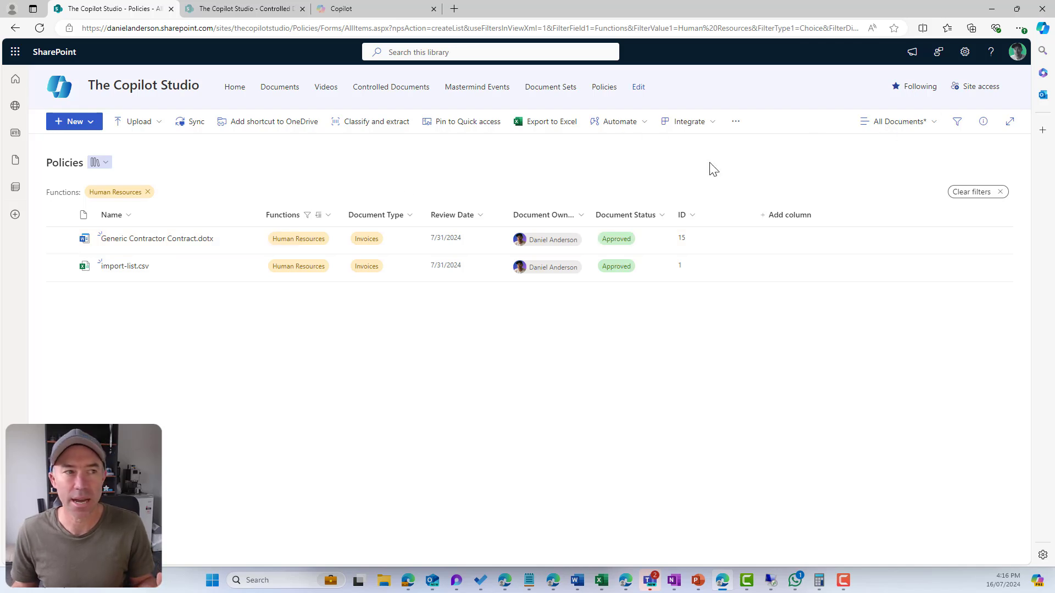
Save the current view as 'Human Resources Policies'
left_click(890, 128)
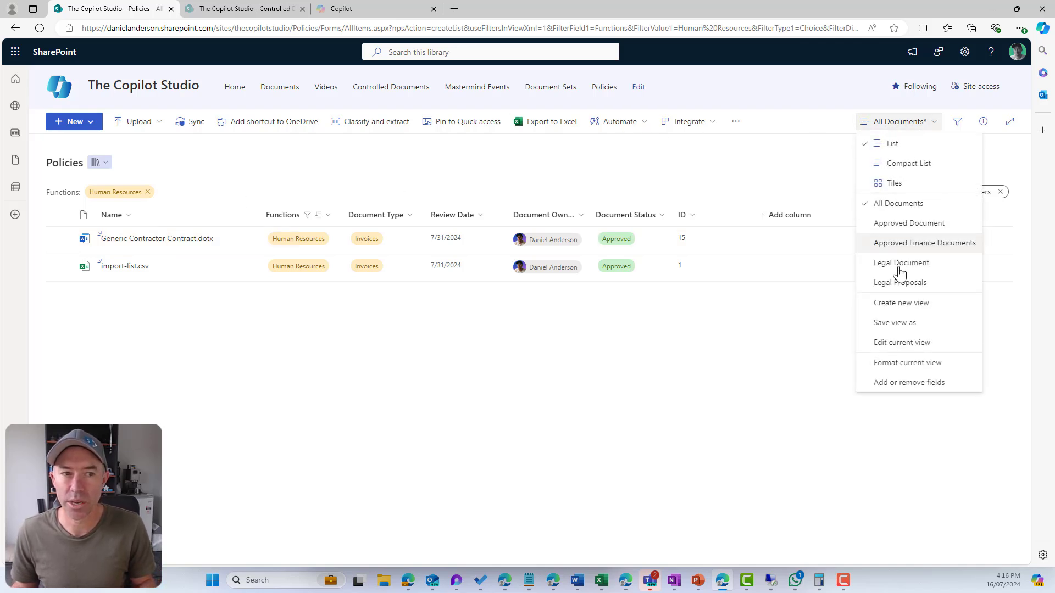
left_click(904, 327)
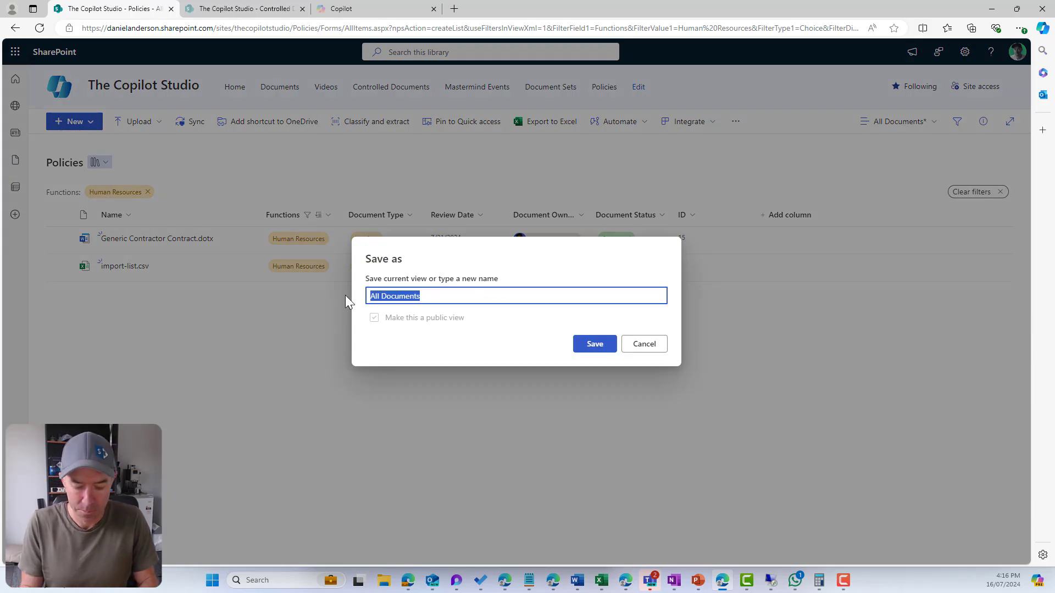
type("Human Resour")
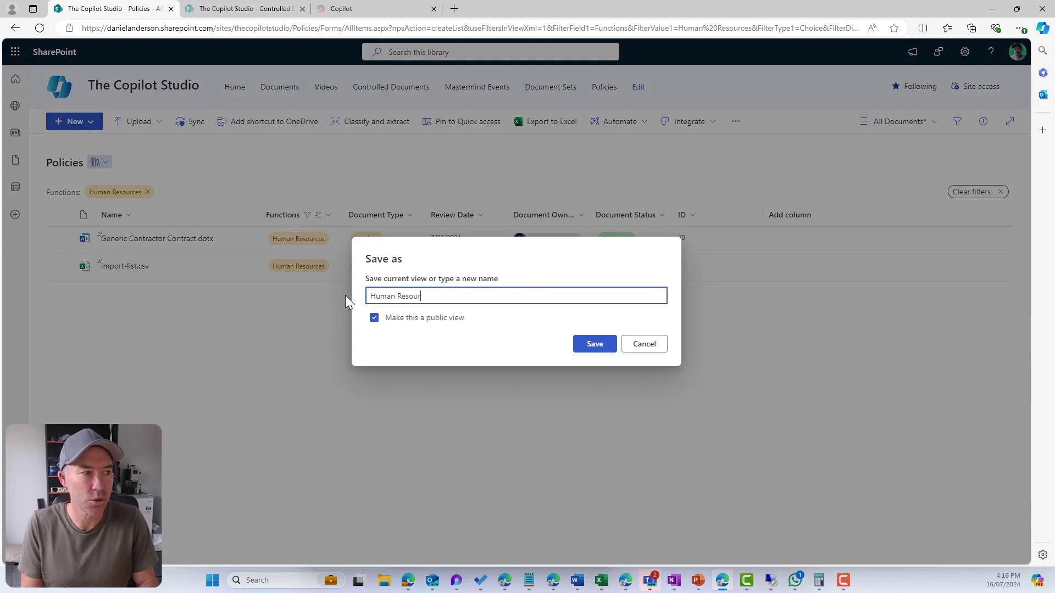
type("ces Policies")
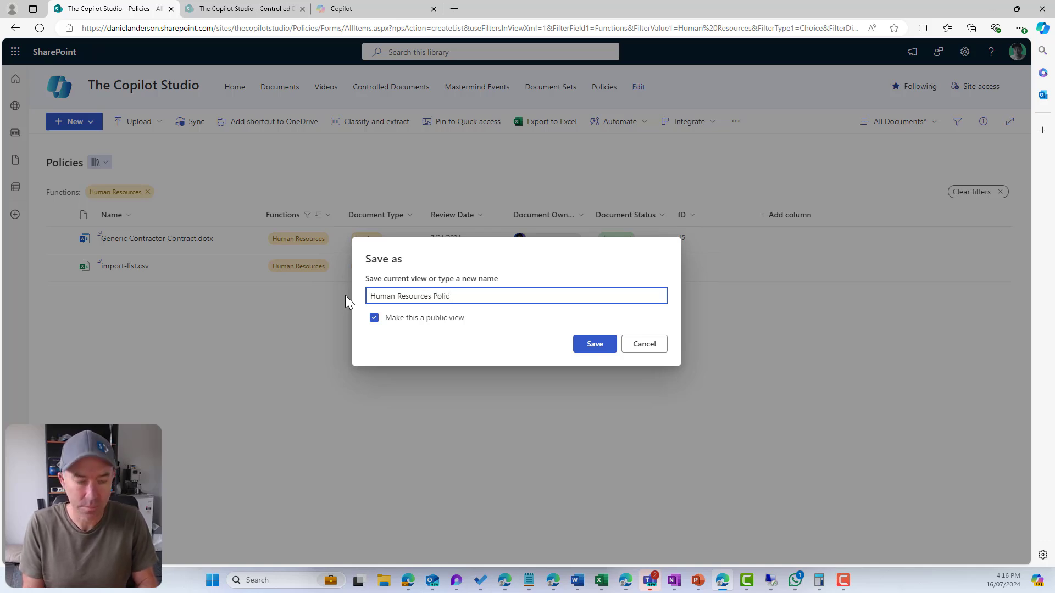
left_click(596, 344)
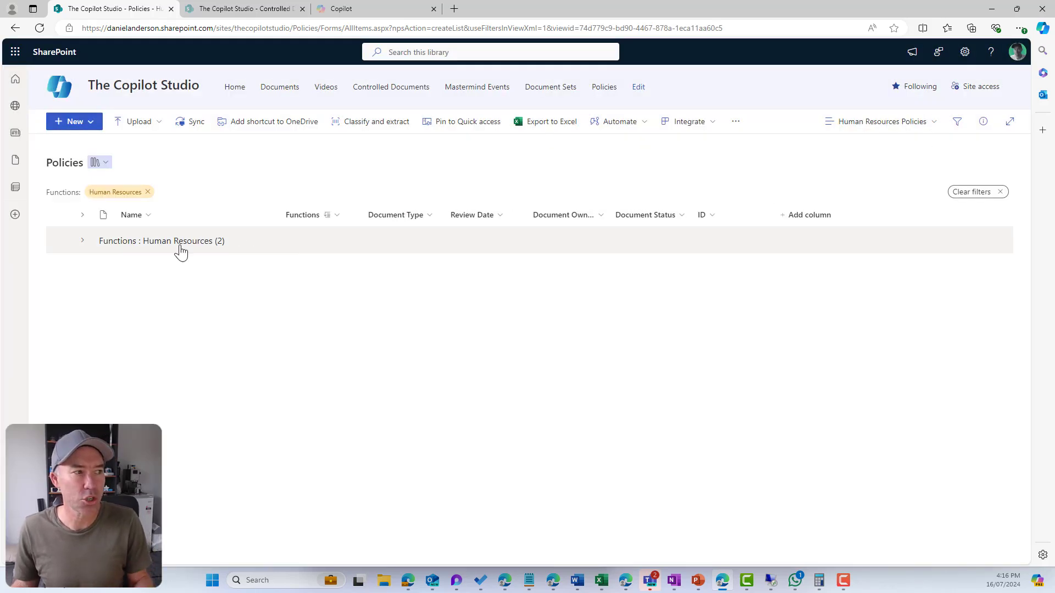
Remove Functions grouping, resave the Human Resources Policies view, then clear the filter
left_click(83, 241)
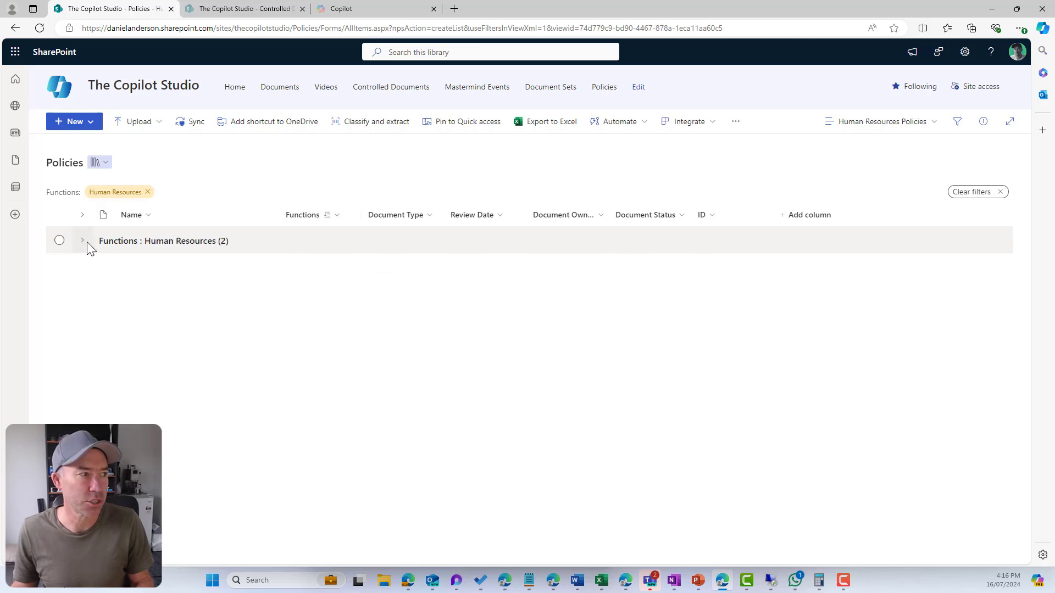
left_click(347, 217)
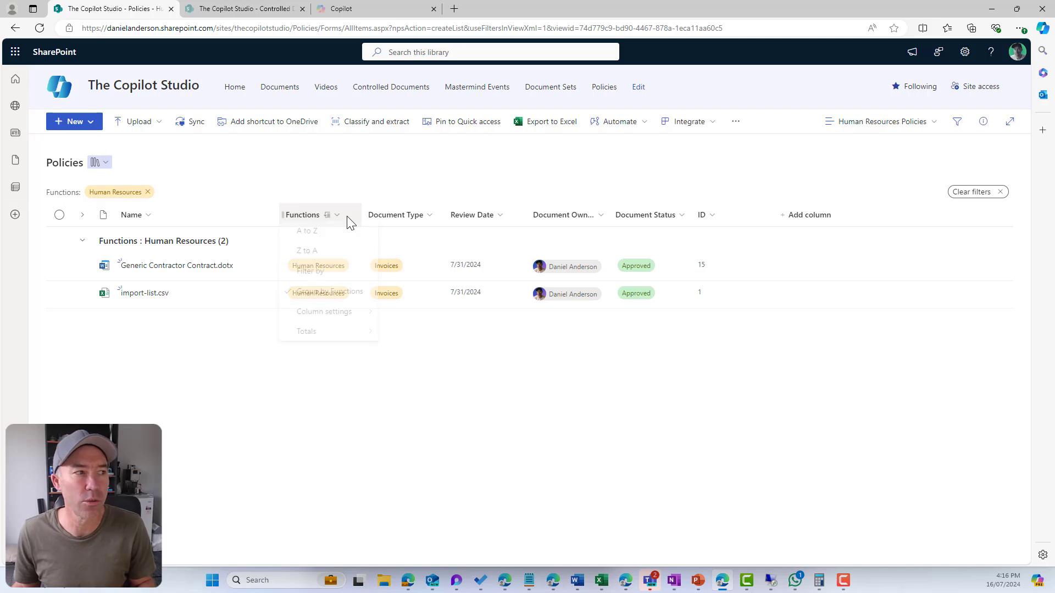
left_click(336, 299)
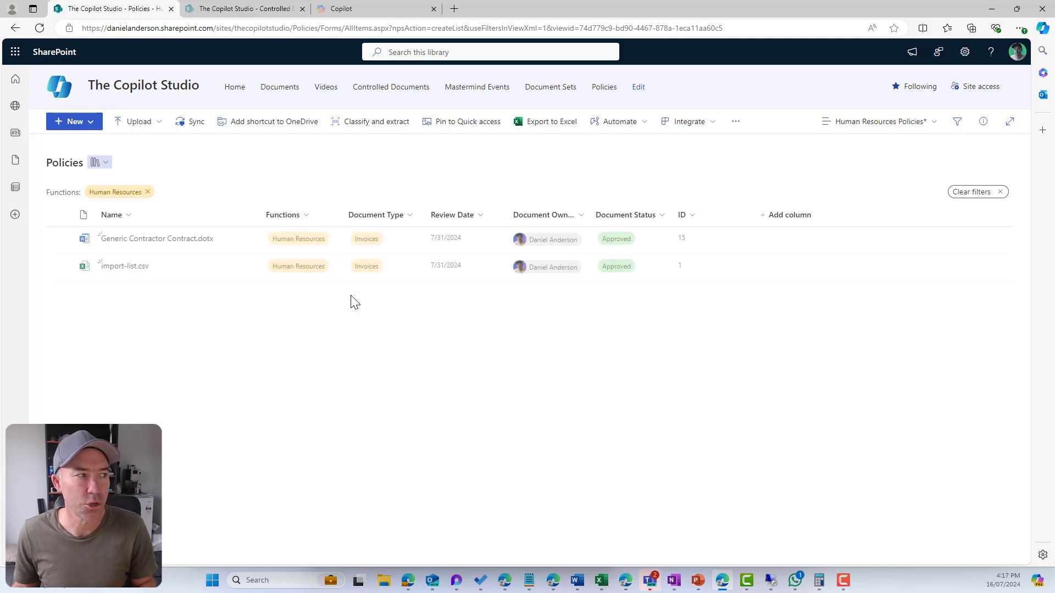
left_click(886, 123)
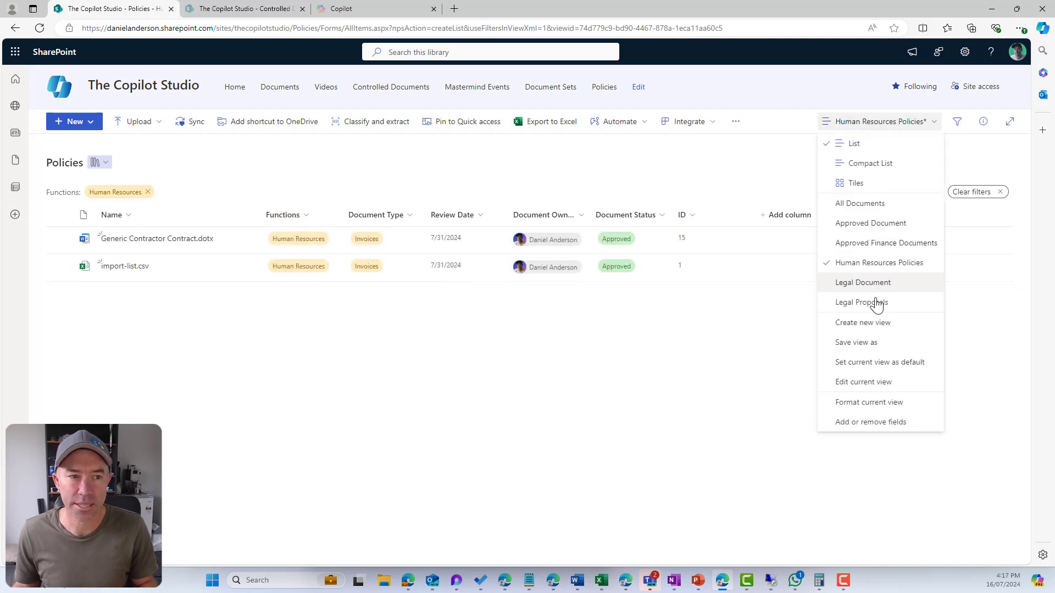
left_click(869, 342)
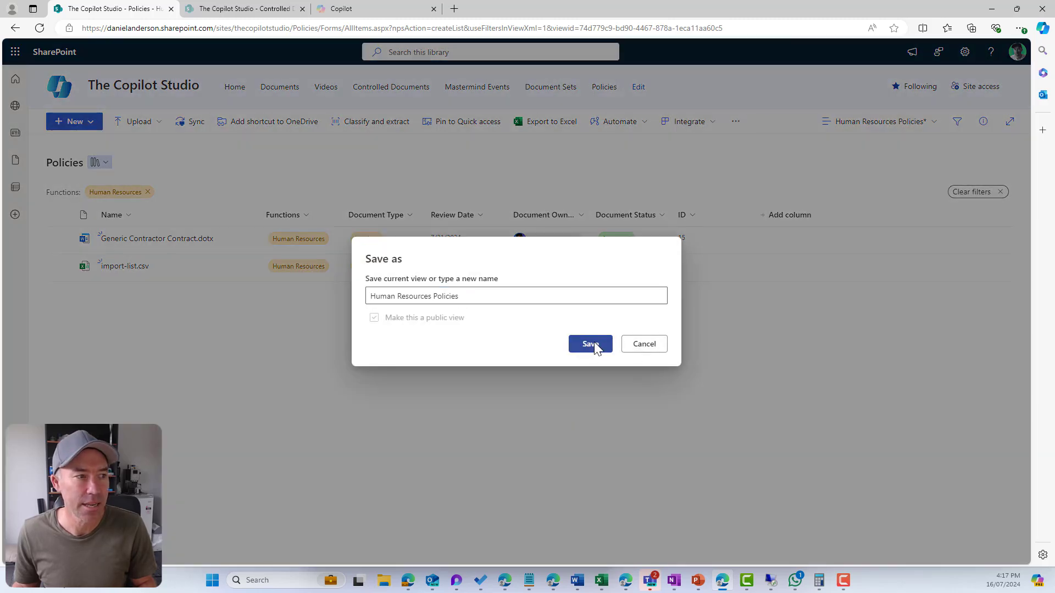
left_click(594, 343)
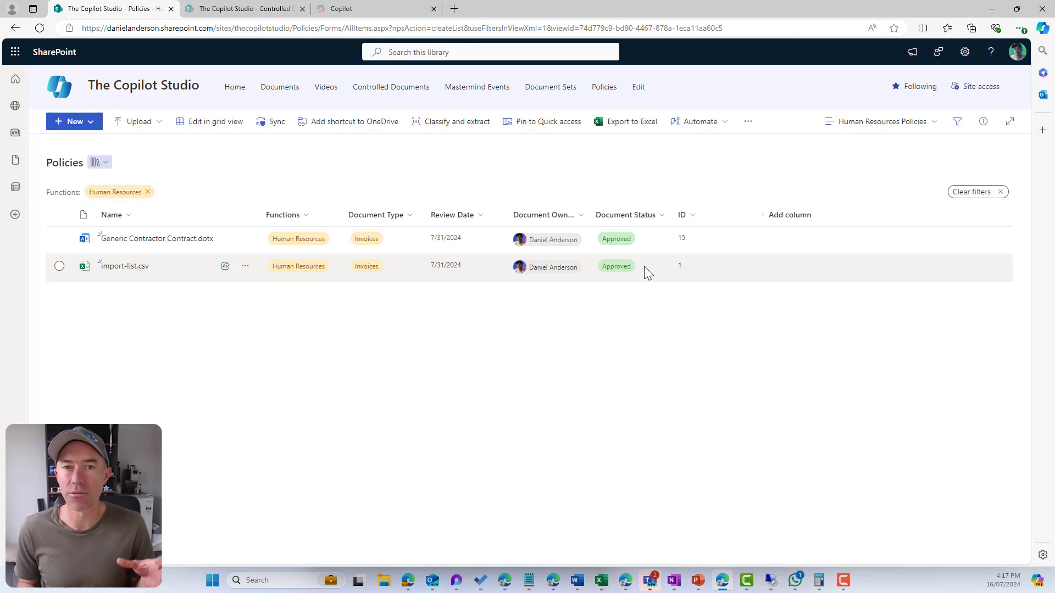
left_click(147, 192)
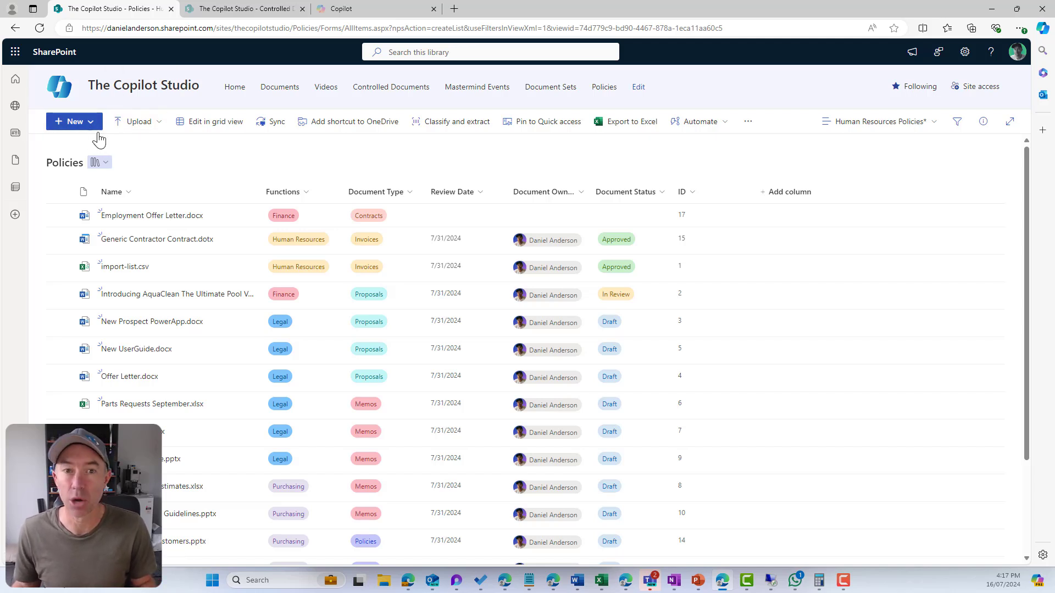
From the site home, create a new page using the Blank template, dismissing the tour
left_click(136, 90)
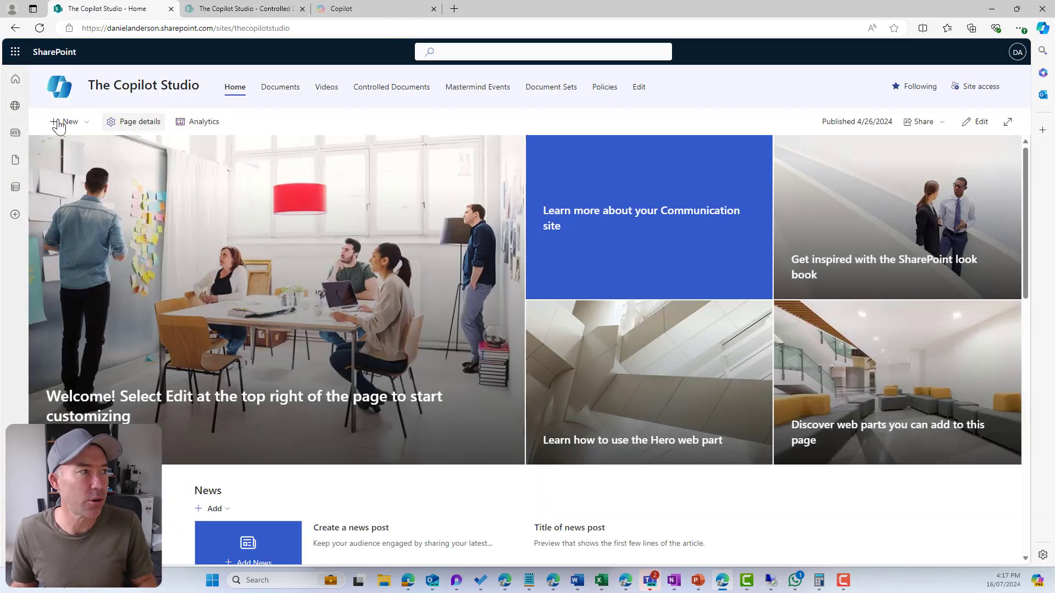
left_click(61, 122)
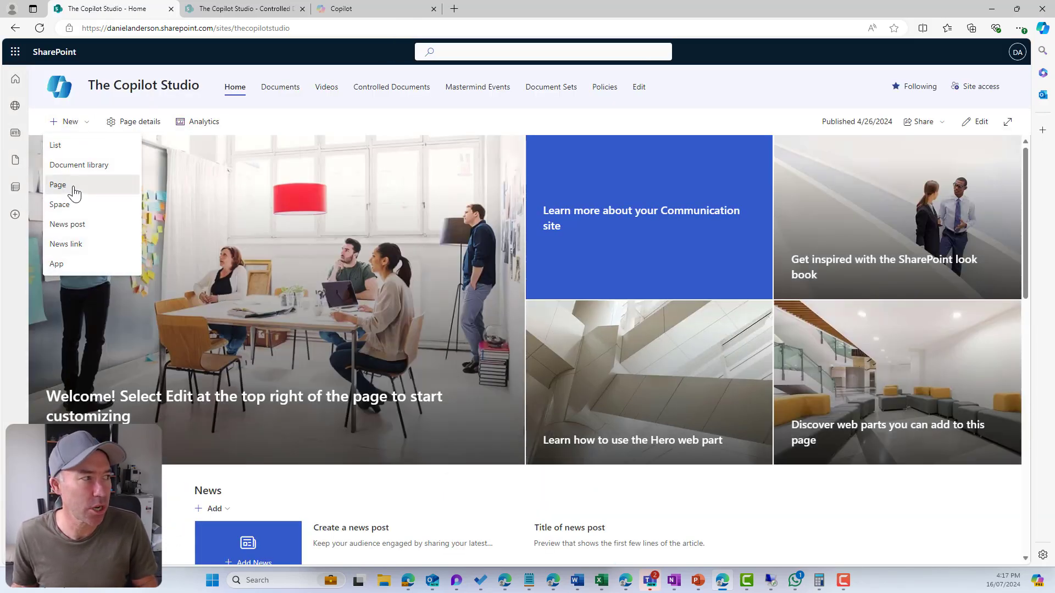
left_click(73, 189)
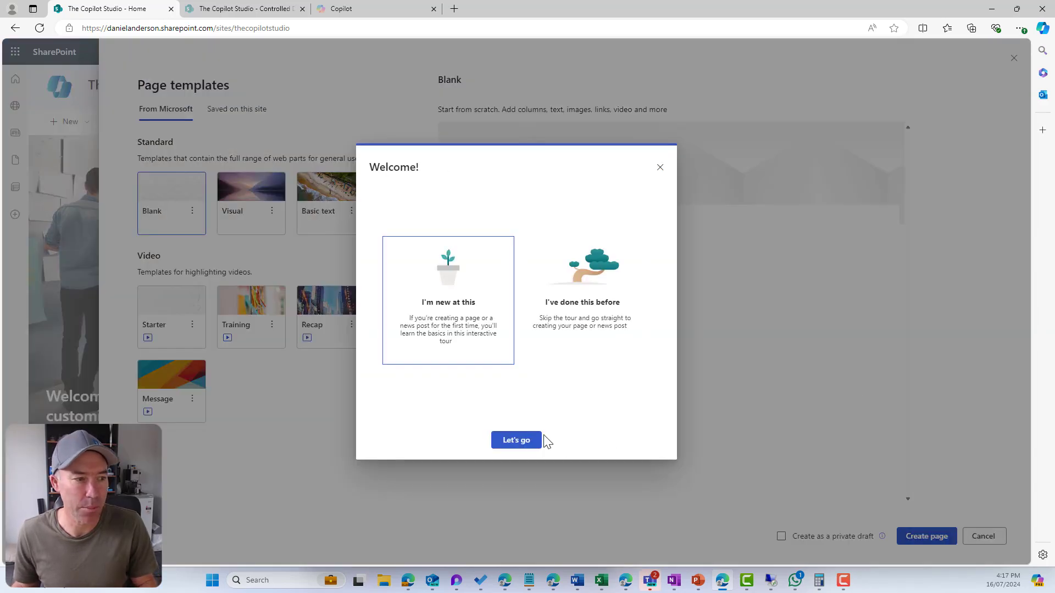
left_click(522, 441)
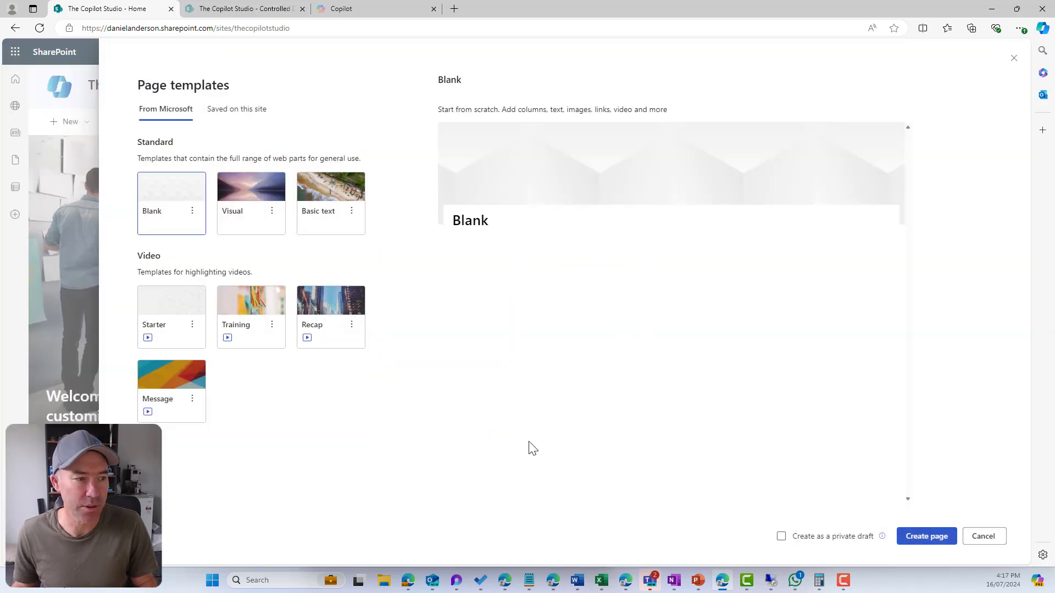
left_click(928, 537)
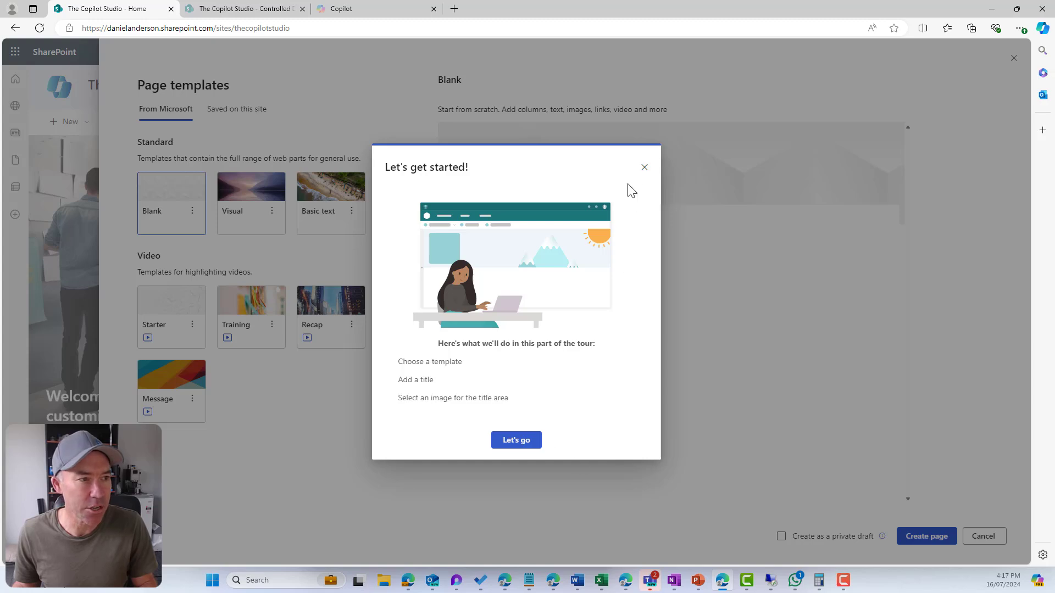
left_click(642, 168)
left_click(928, 541)
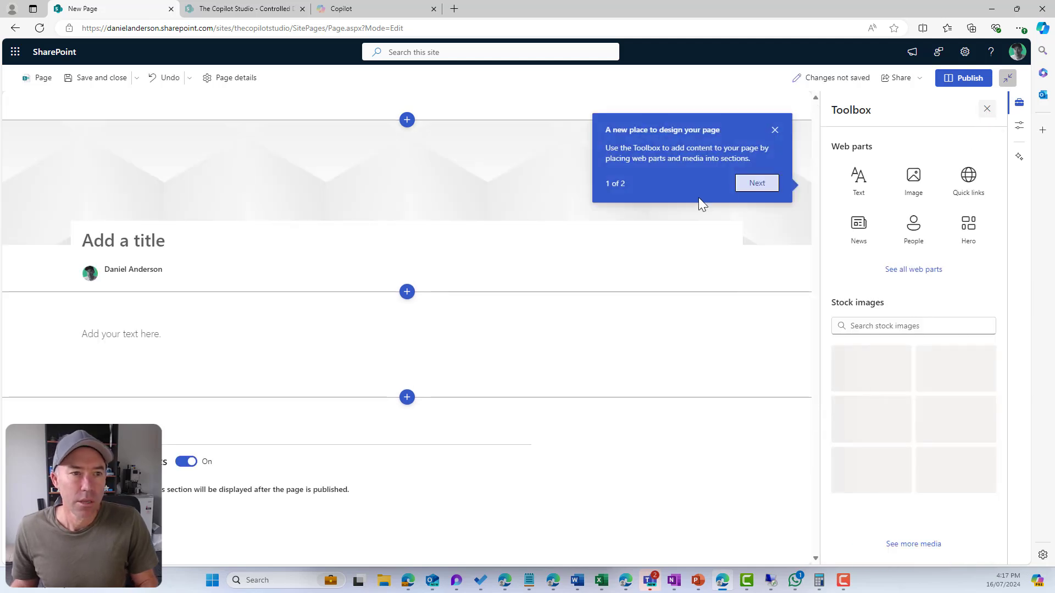
Title the page 'Document Dashboard', fixing the typo, and delete the empty text block
left_click(156, 241)
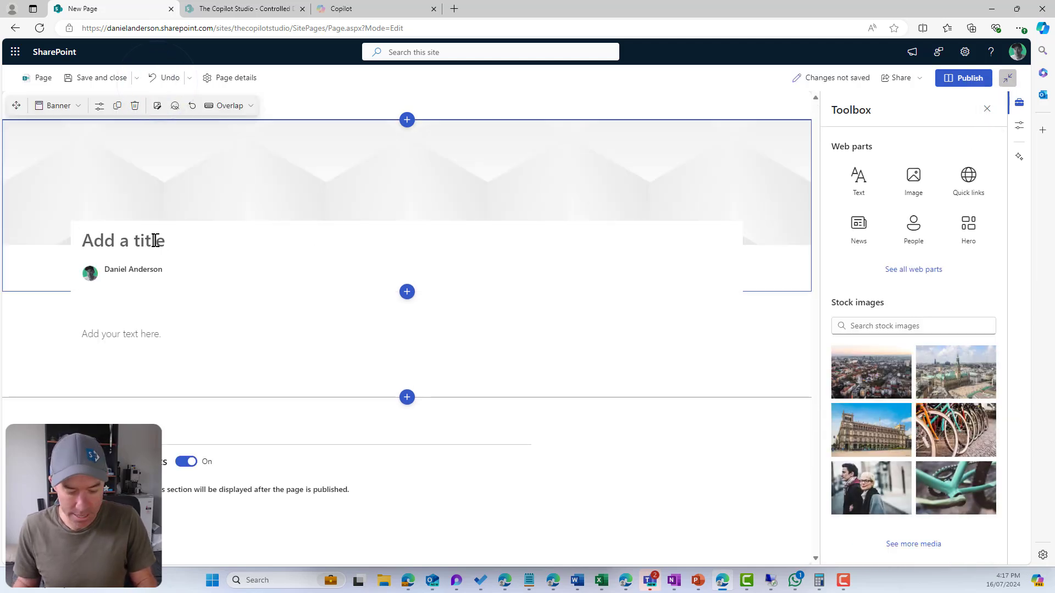
type("Doucment ")
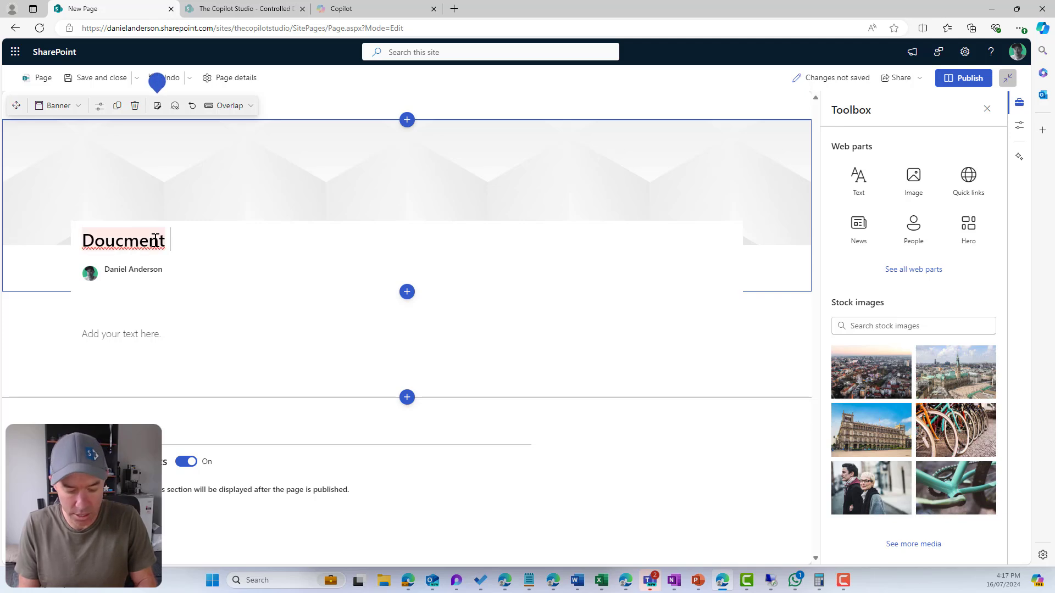
type("Dashboard")
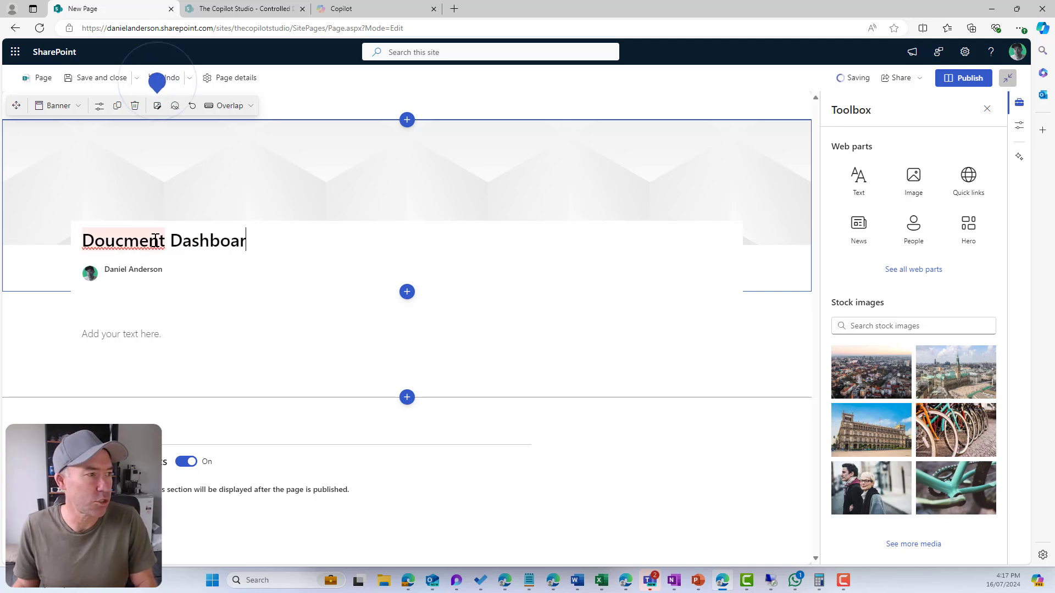
left_click(119, 243)
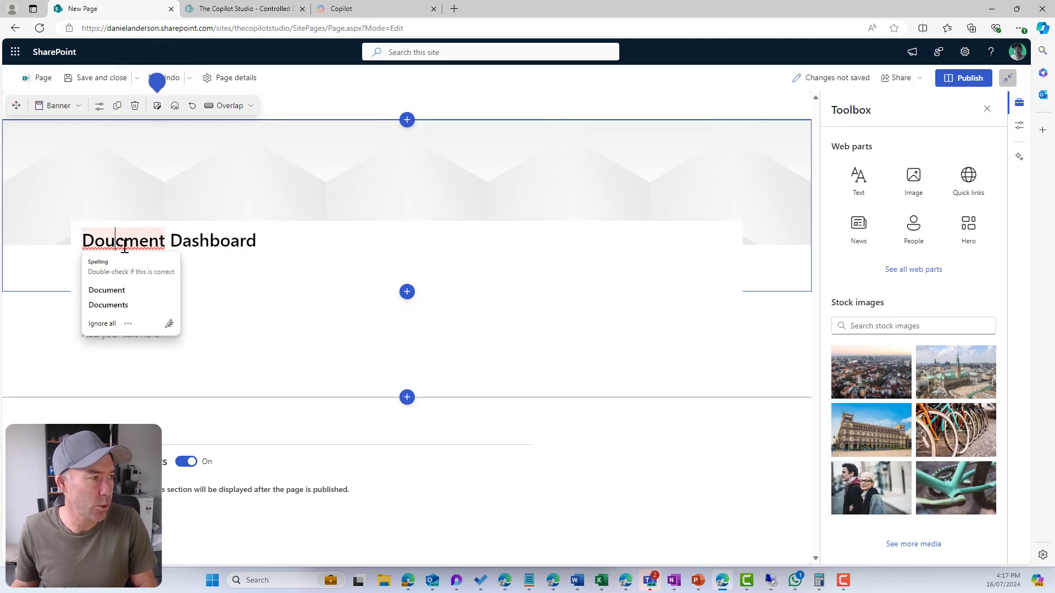
key("BackSpace")
type("u")
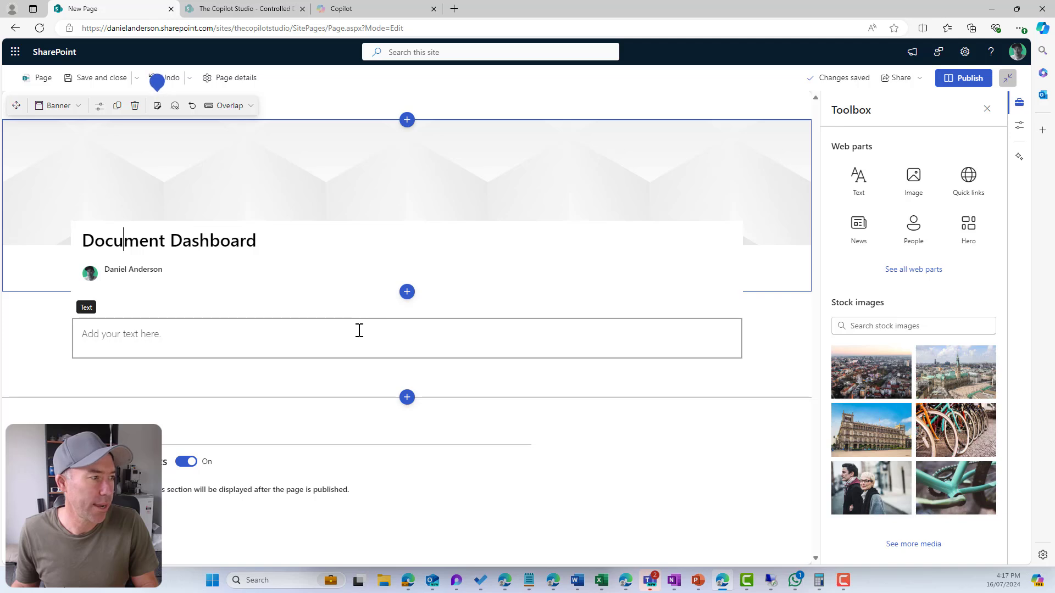
left_click(357, 332)
left_click(121, 307)
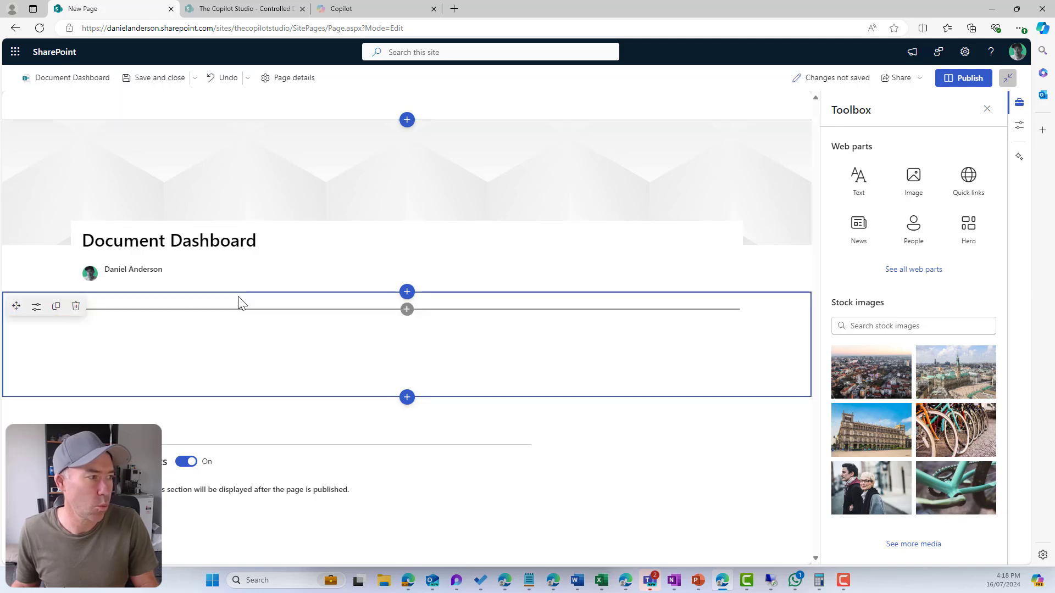
Insert a Quick links web part into the section below the title
left_click(406, 310)
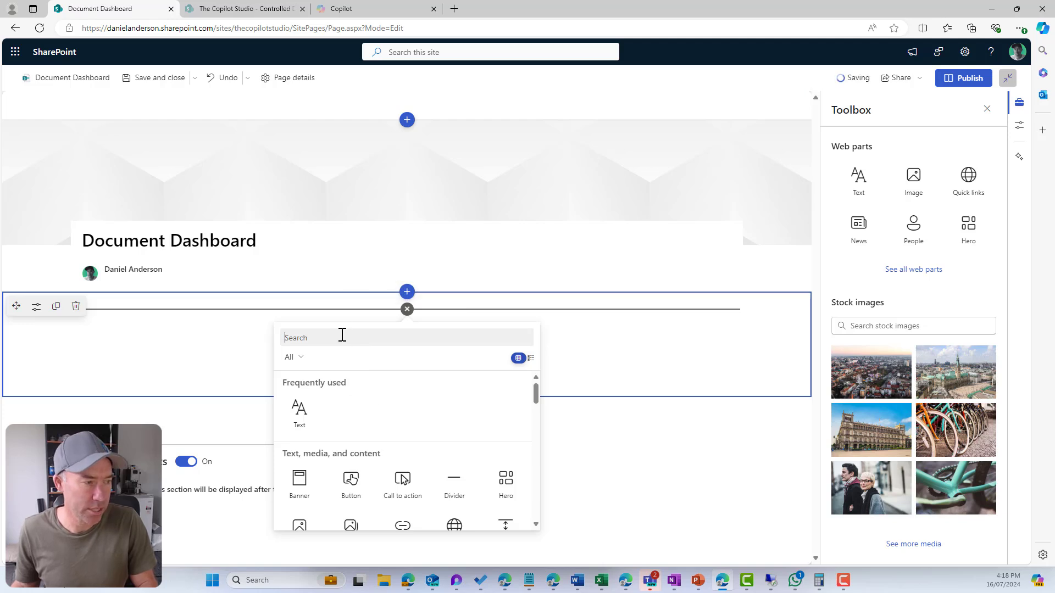
type("quick")
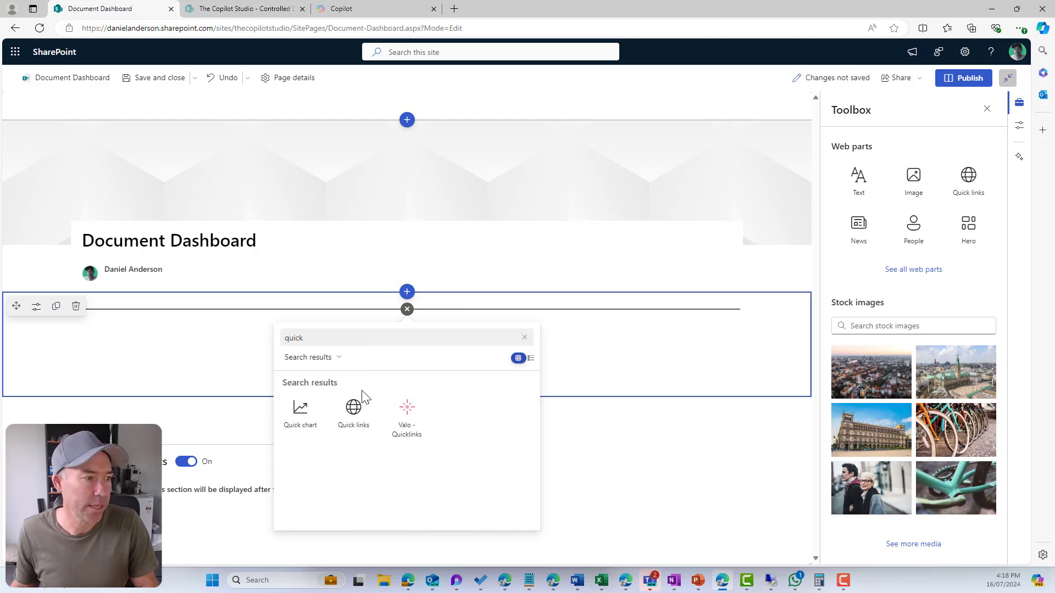
left_click(353, 413)
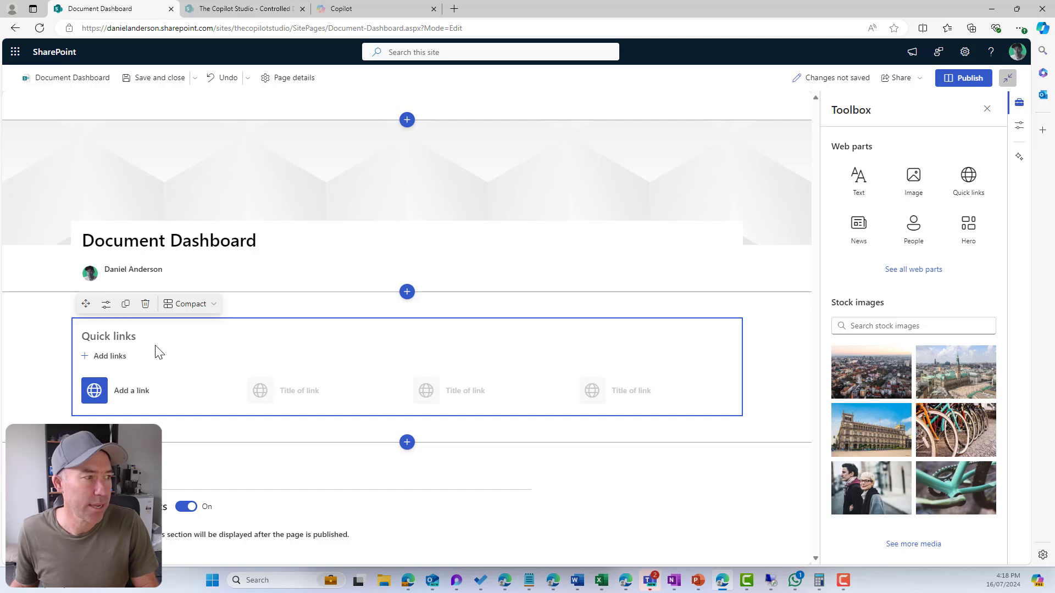
Title the Quick links part 'Legal Function', then switch to the Controlled Documents library
left_click(986, 109)
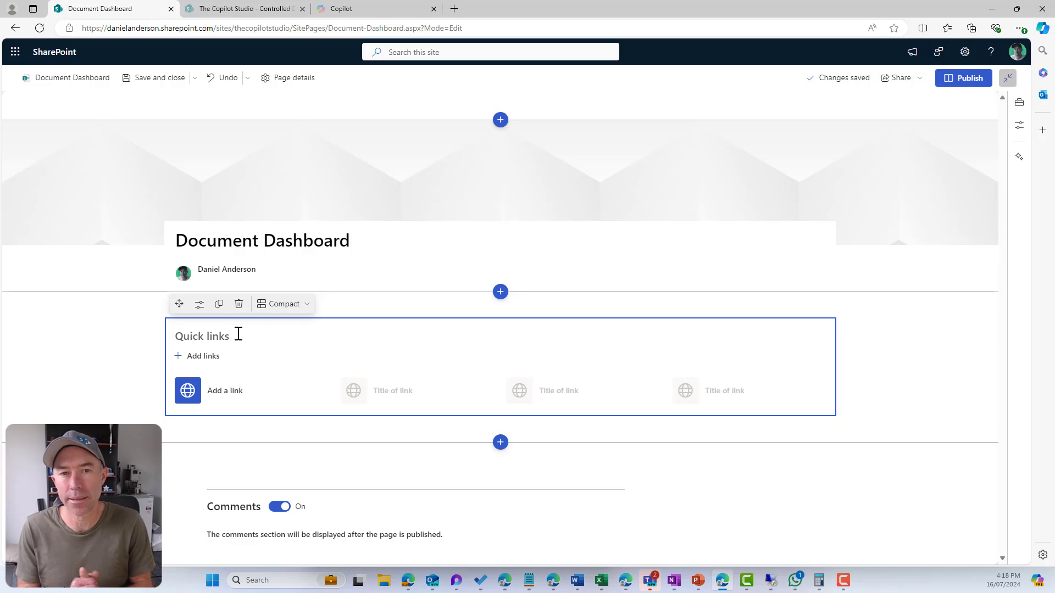
type("Le")
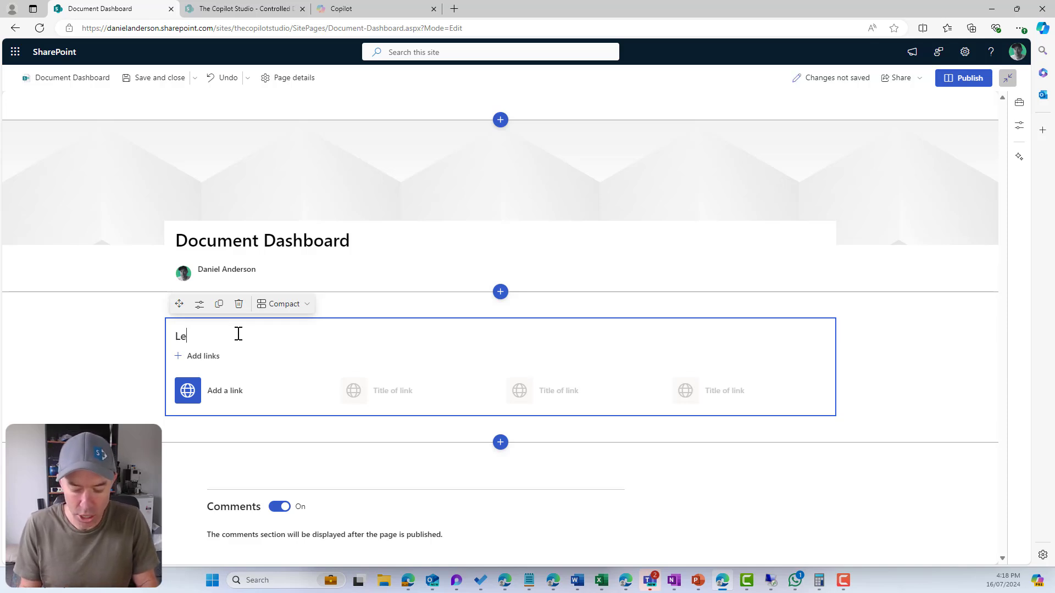
type("gal Function")
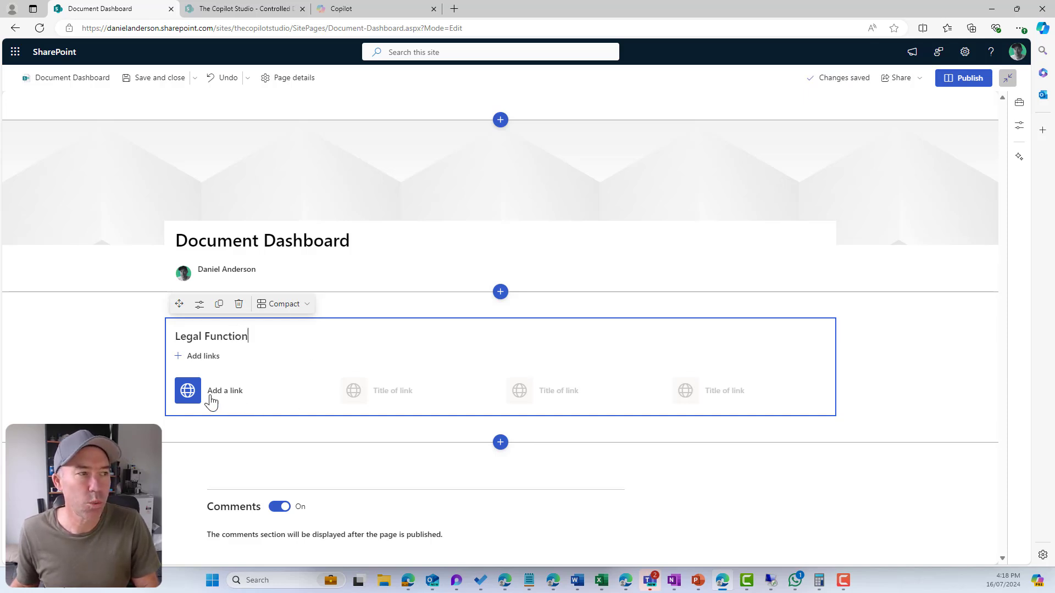
left_click(261, 9)
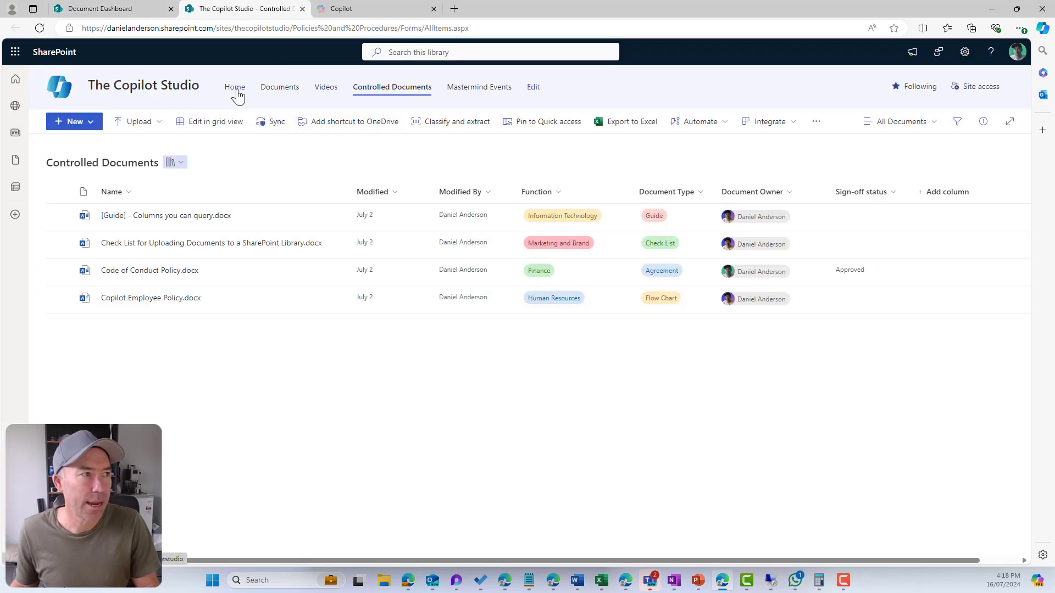
Copy the web address of the Policies library's Legal Document view, then return to the Dashboard tab
left_click(39, 28)
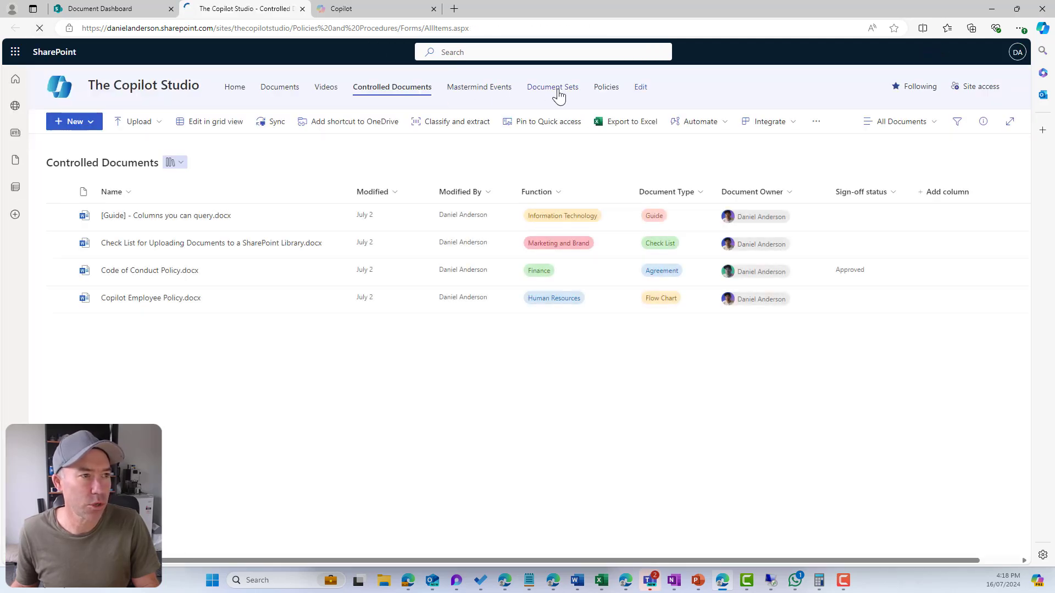
left_click(604, 89)
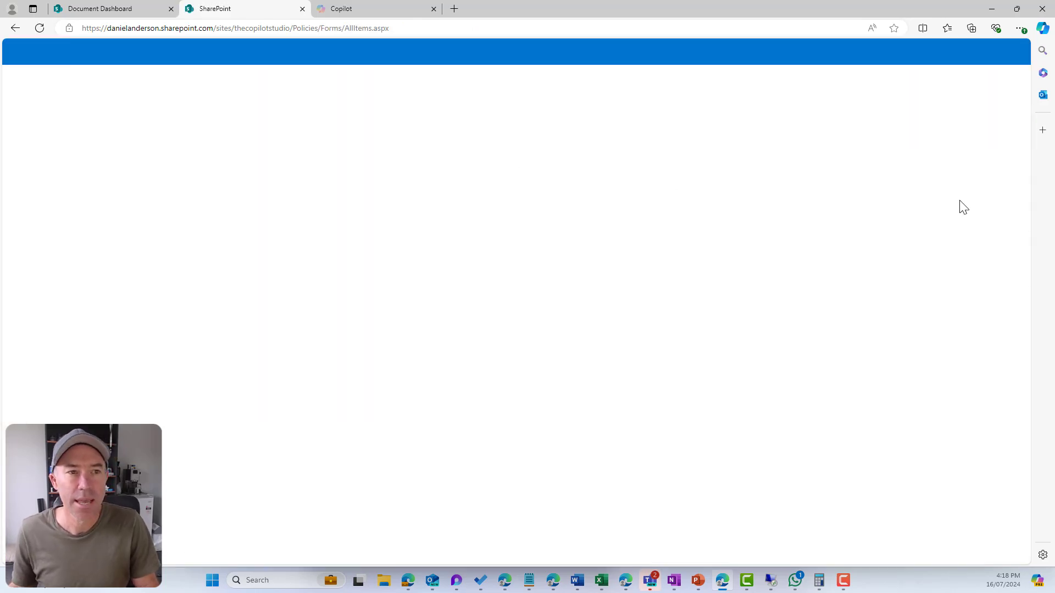
left_click(896, 122)
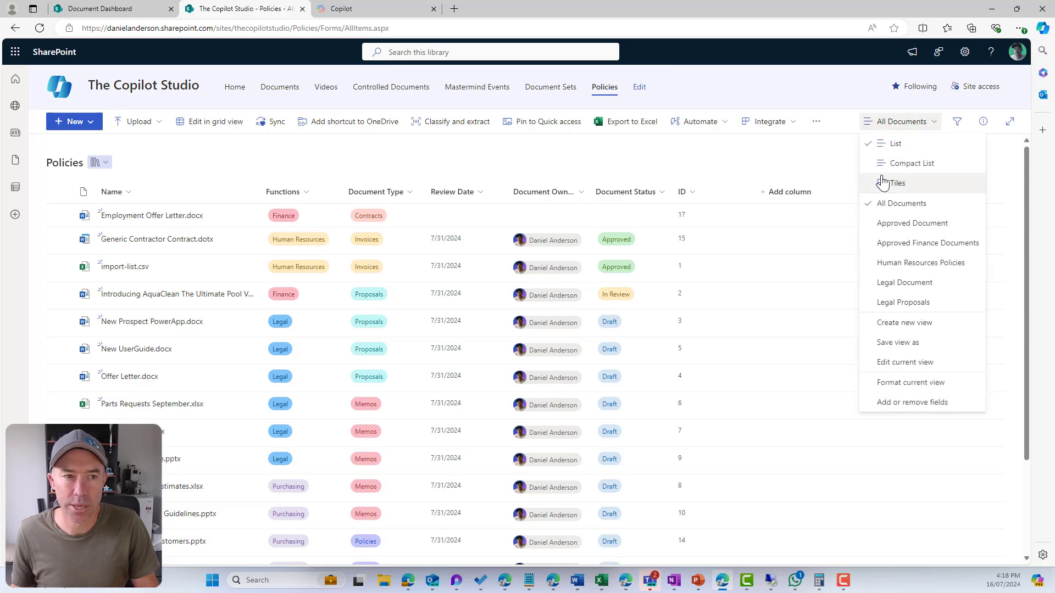
left_click(893, 283)
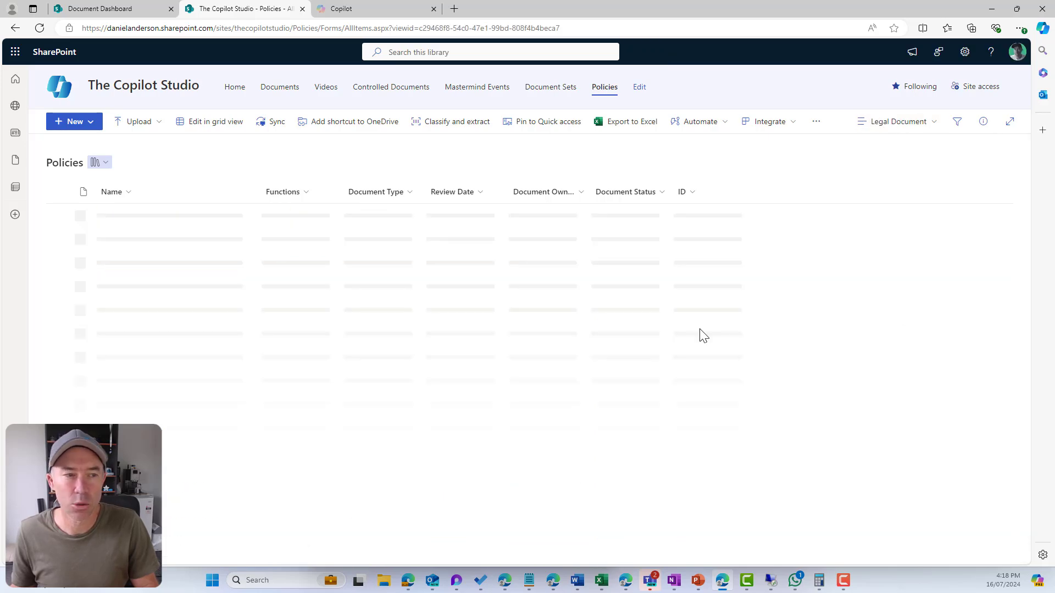
left_click(269, 28)
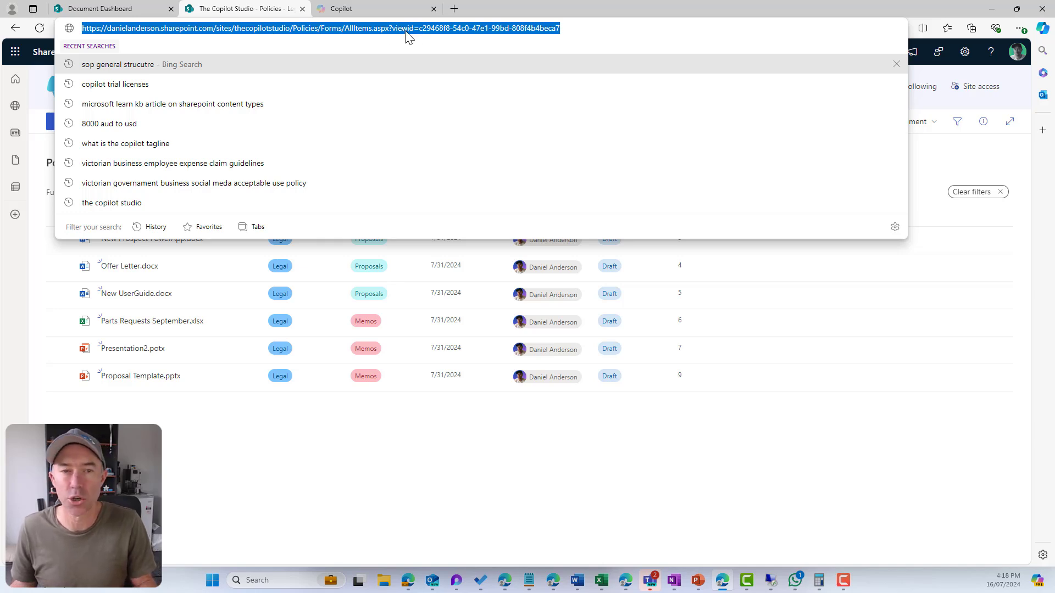
left_click(109, 11)
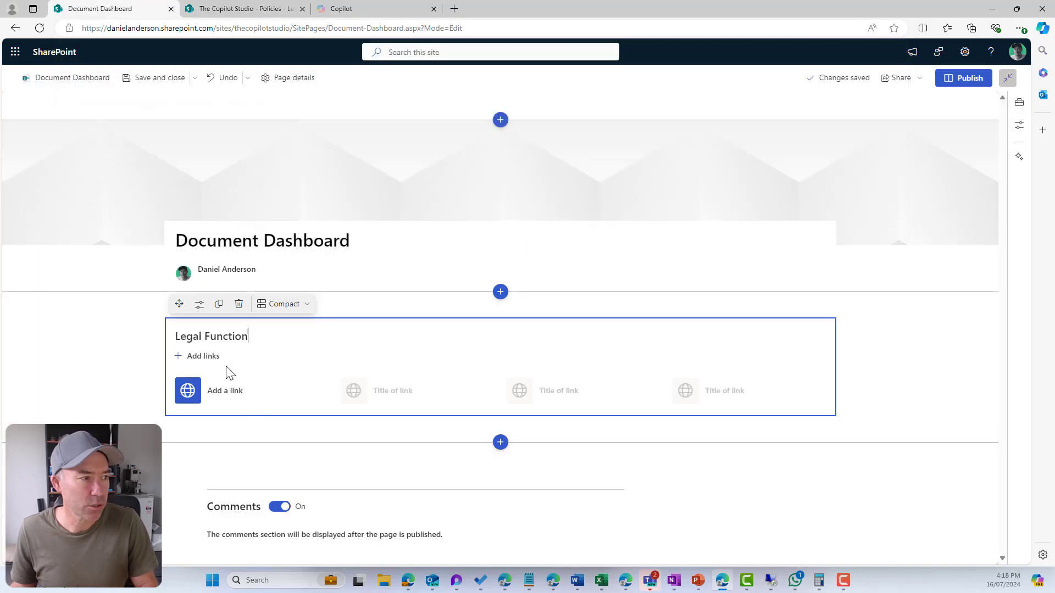
Add the copied Legal Document view URL as a new link in Legal Function quick links
left_click(225, 400)
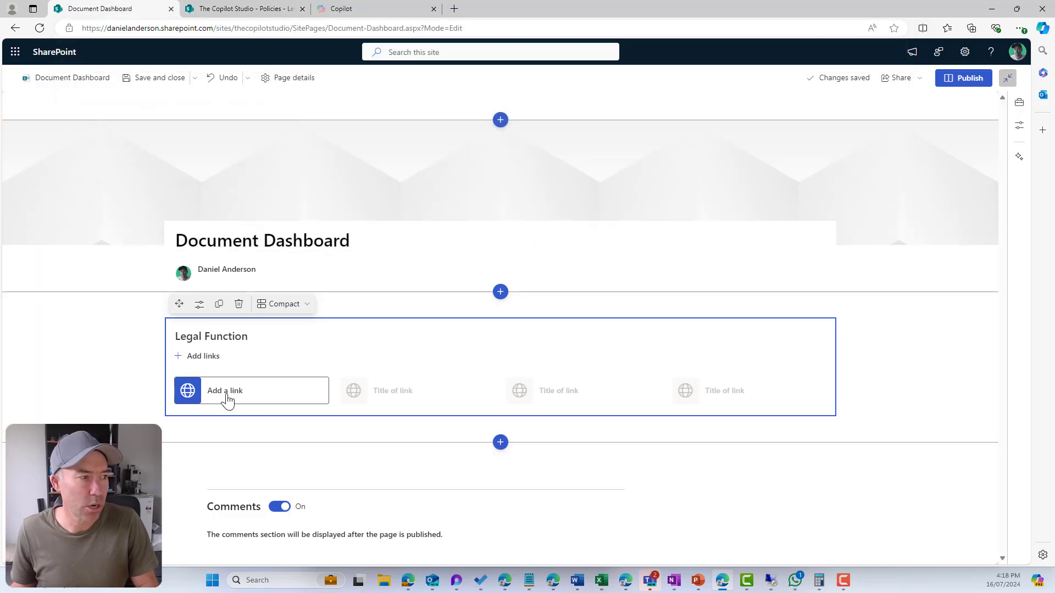
left_click(320, 395)
left_click(154, 279)
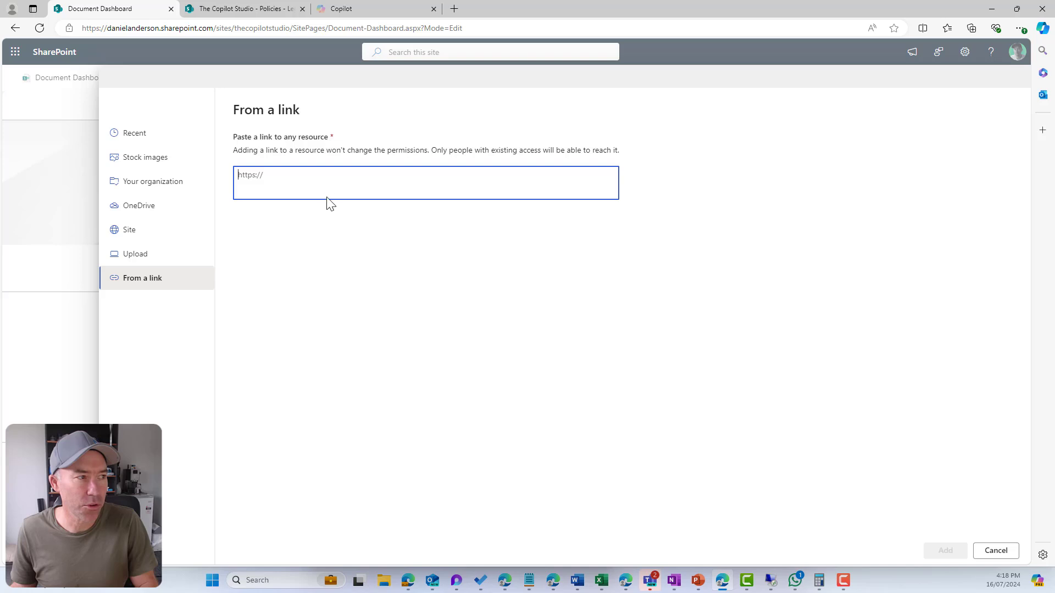
type("https://danielanderson.sharepoint.com/sites/thecopilotstudio/Policies/Forms/AllItems.aspx?viewid=c29468f8%2D54c0%2D47e1%2D99ad%2D808f4b4beca7")
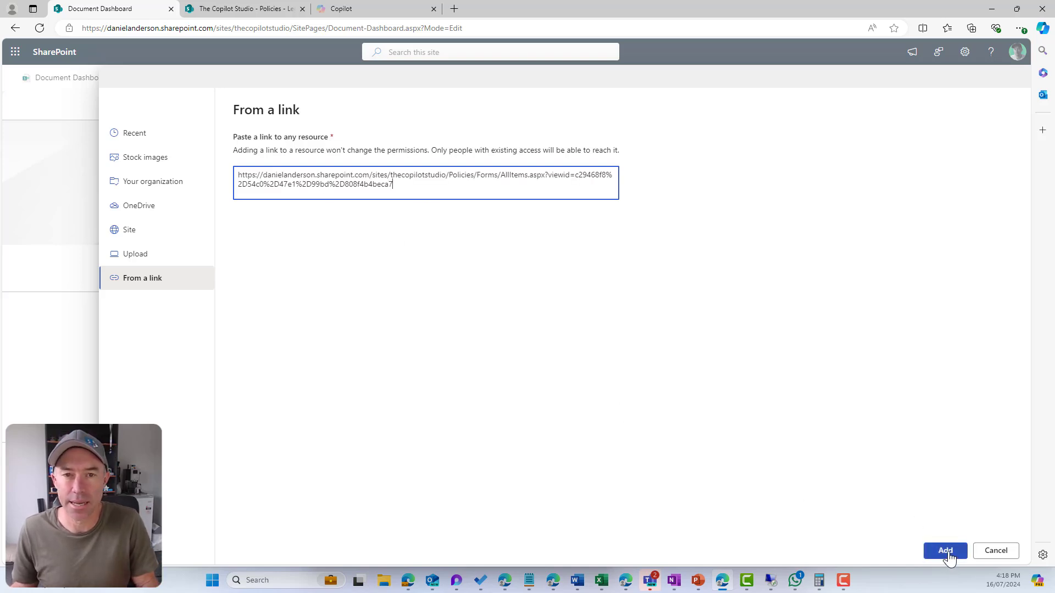
left_click(945, 552)
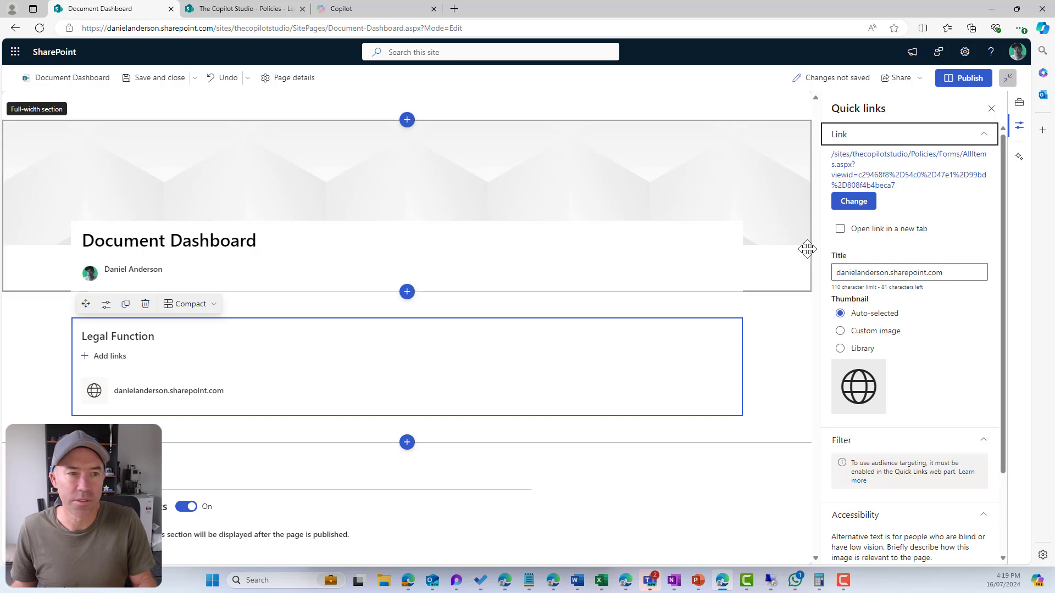
Retitle the new link 'All Legal Document' and set its thumbnail source to Library
left_click_drag(936, 273, 835, 273)
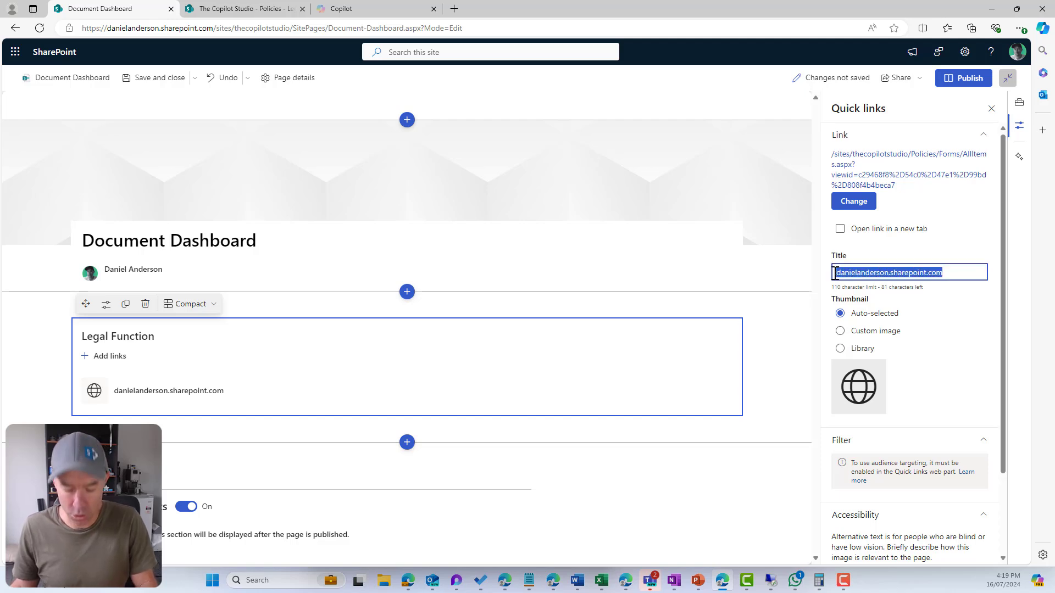
type("Le")
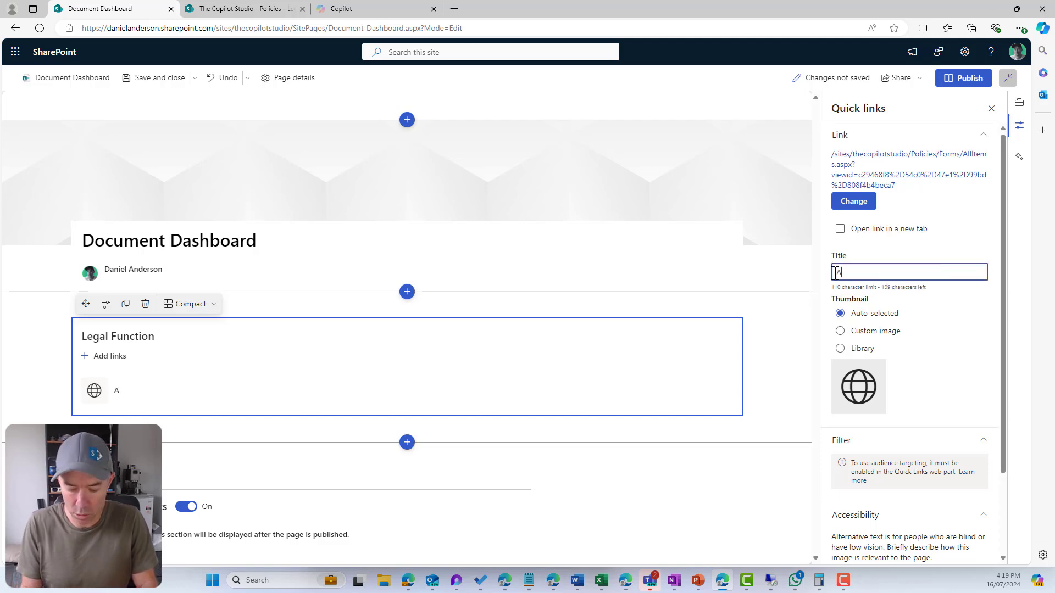
type("Legal Document")
left_click(840, 348)
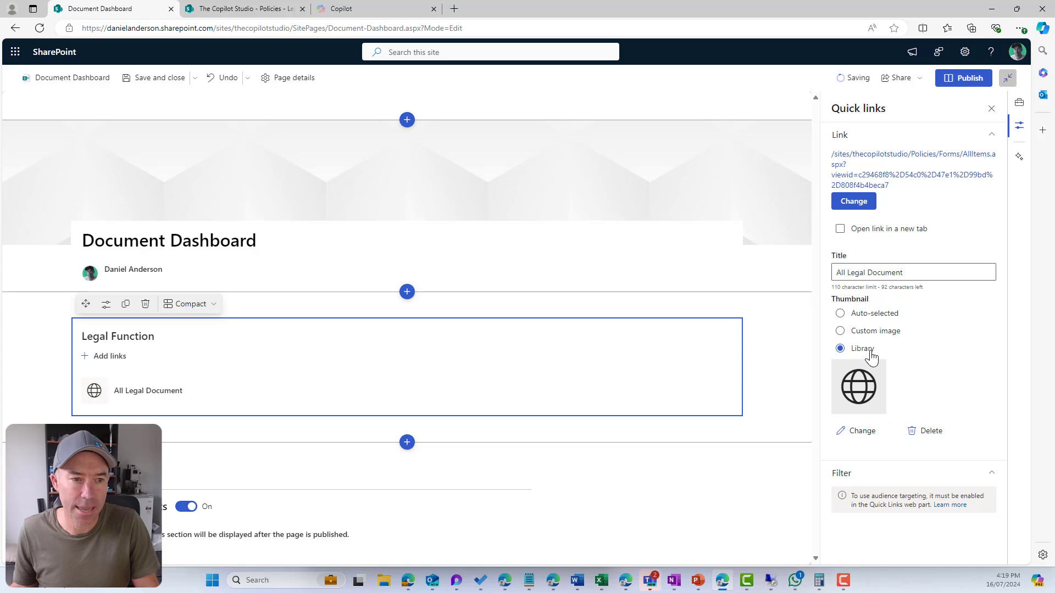
Use the first 'Office' icon (officecatchup) as the thumbnail and retitle the link 'All Legal Documents'
left_click(884, 384)
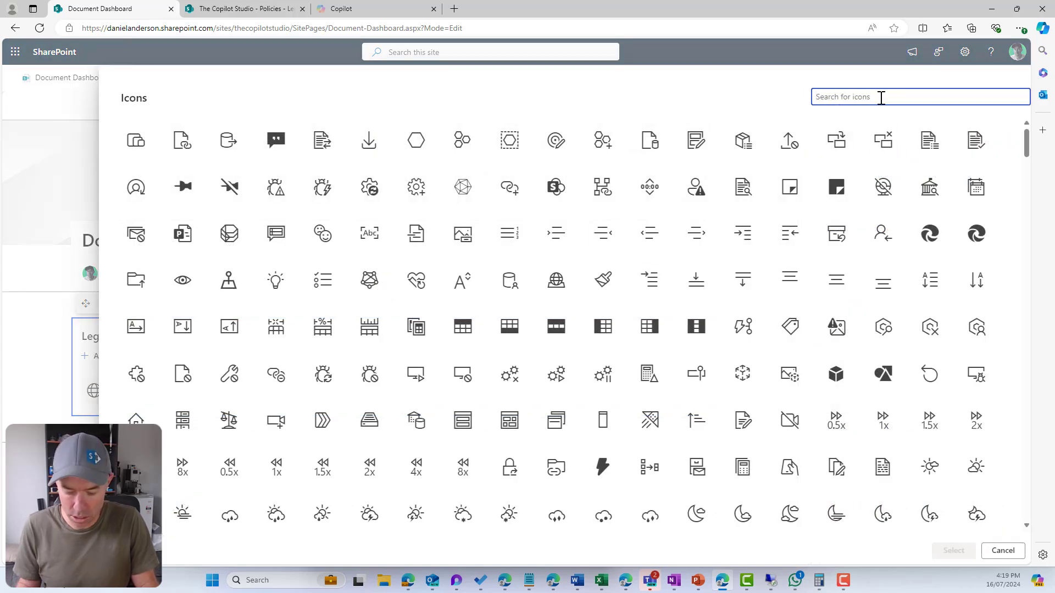
type("legal")
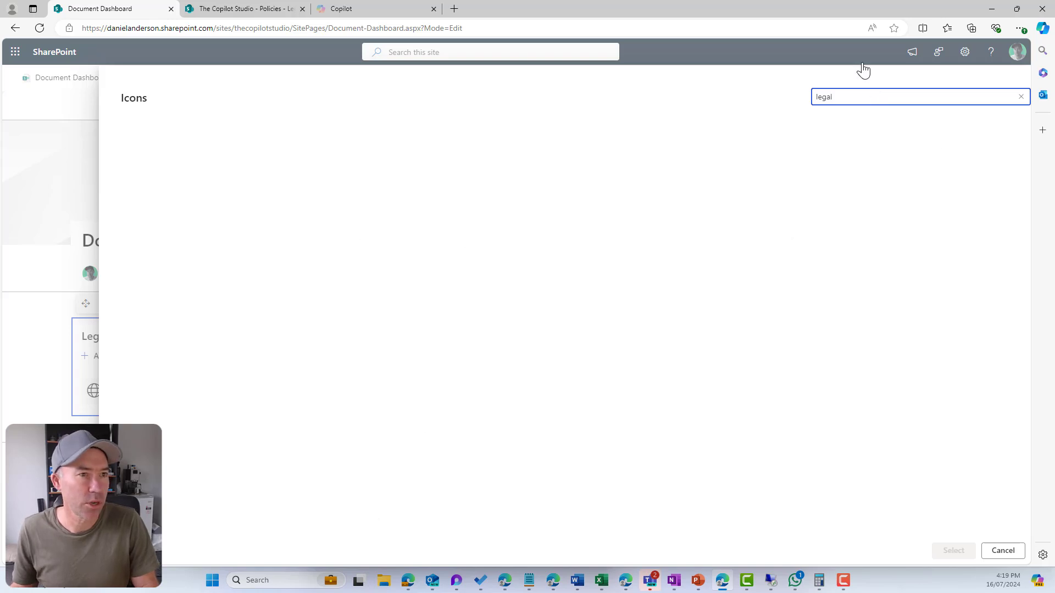
left_click_drag(852, 95, 819, 111)
key("BackSpace")
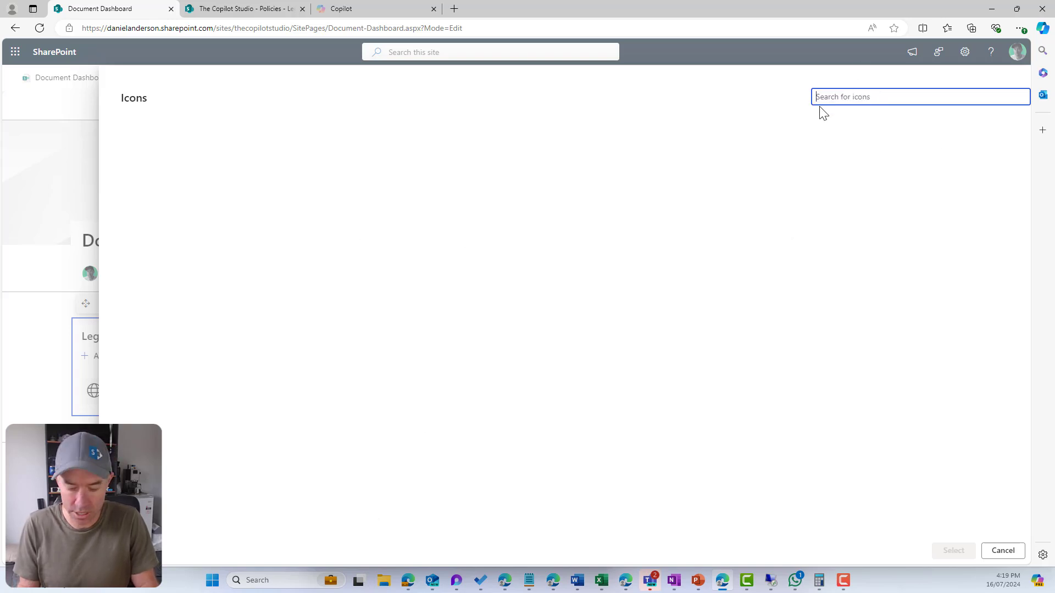
type("Office")
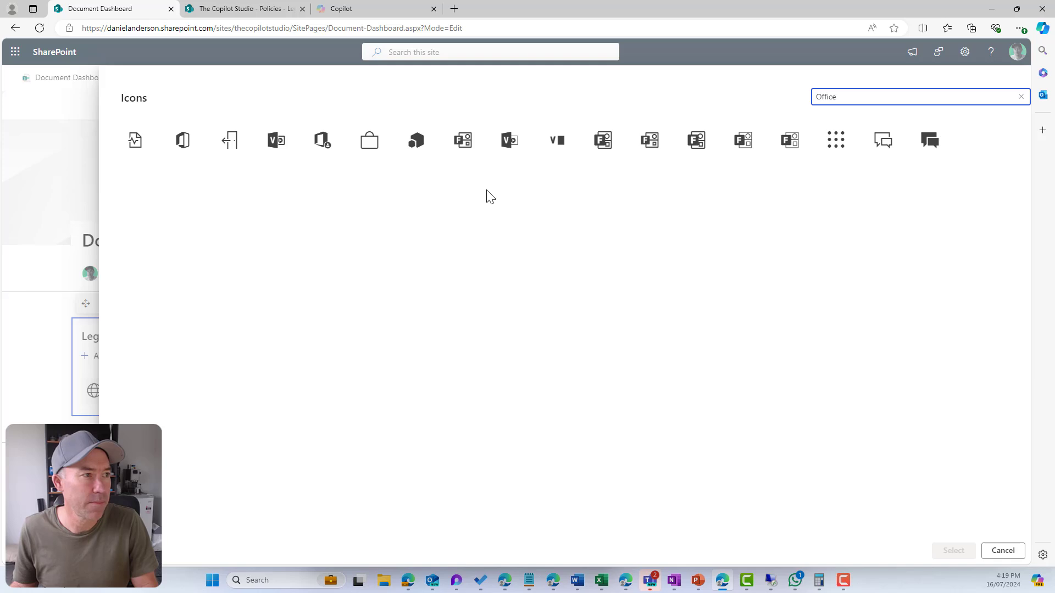
left_click(136, 141)
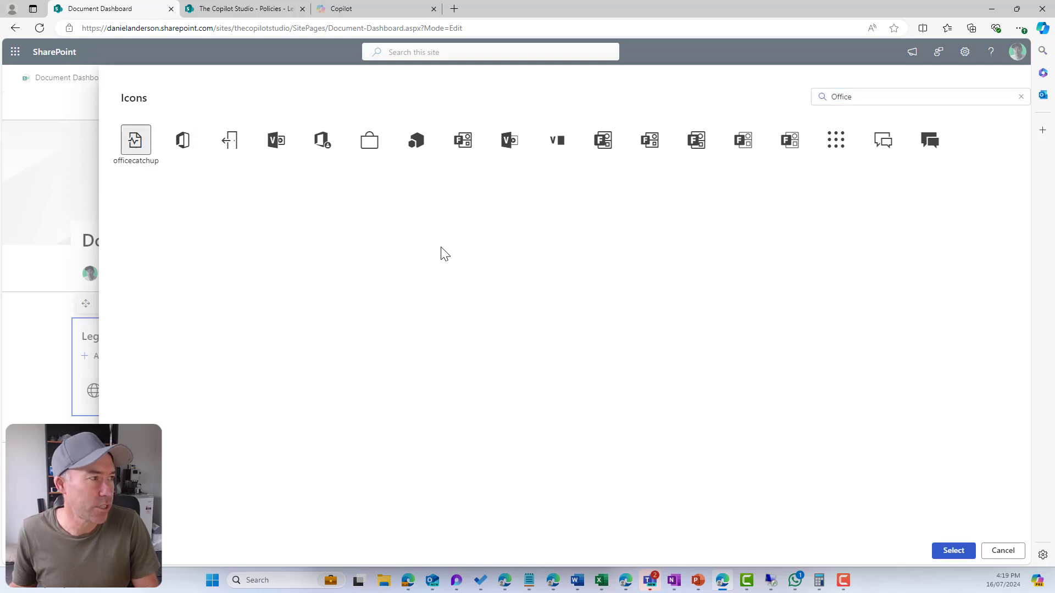
left_click(953, 550)
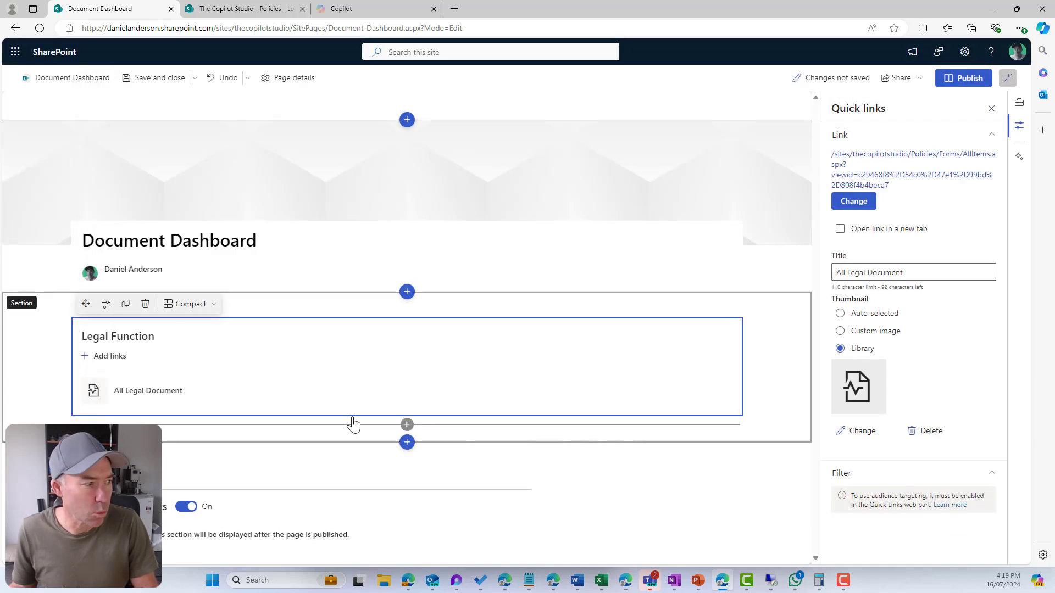
left_click(928, 271)
type("s")
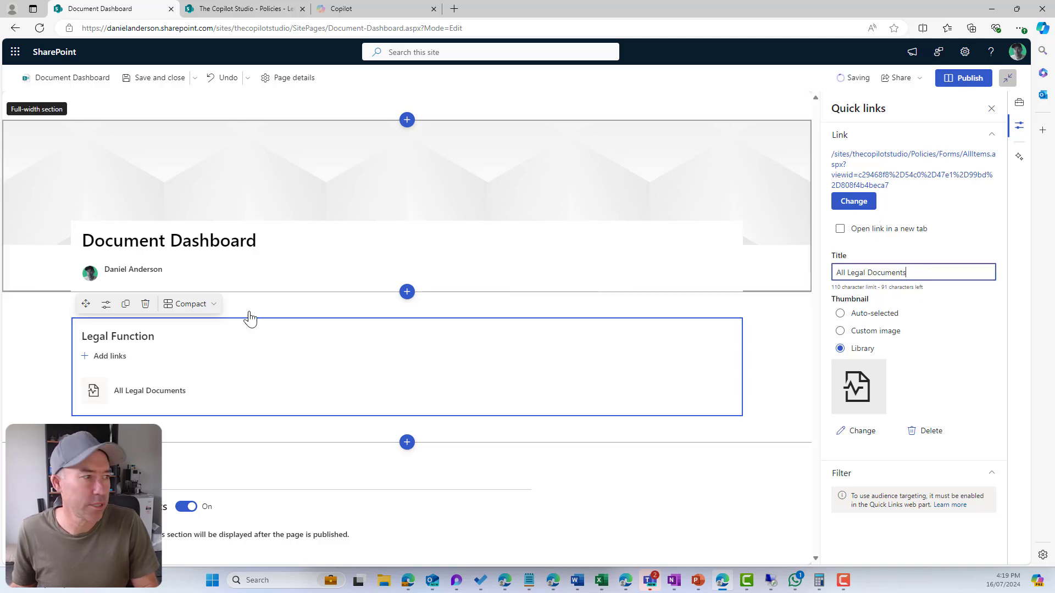
Copy the Policies library's Legal Proposals view URL and add it as a second quick link
left_click(108, 357)
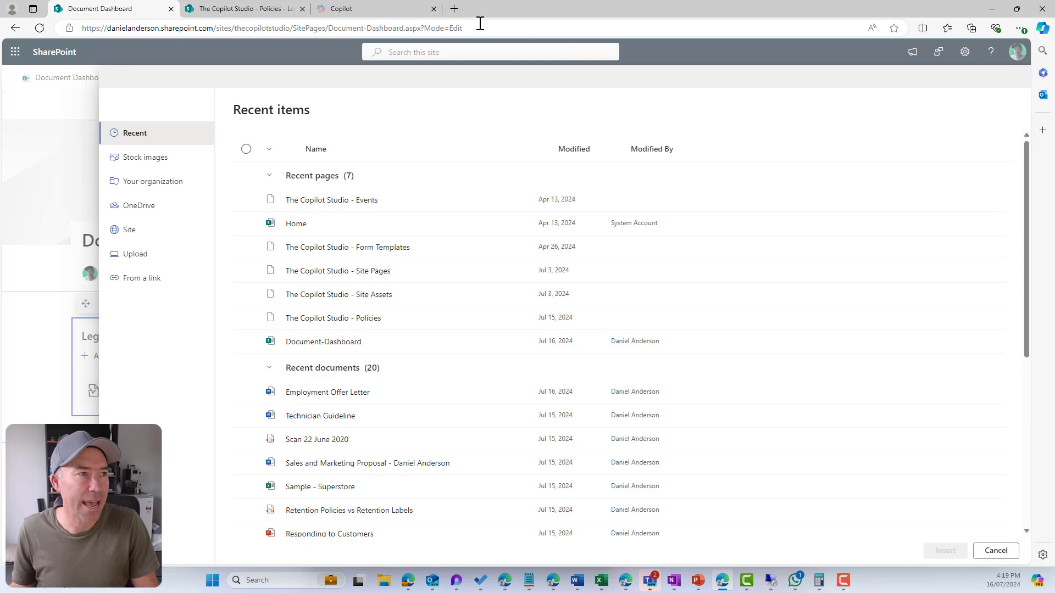
left_click(274, 12)
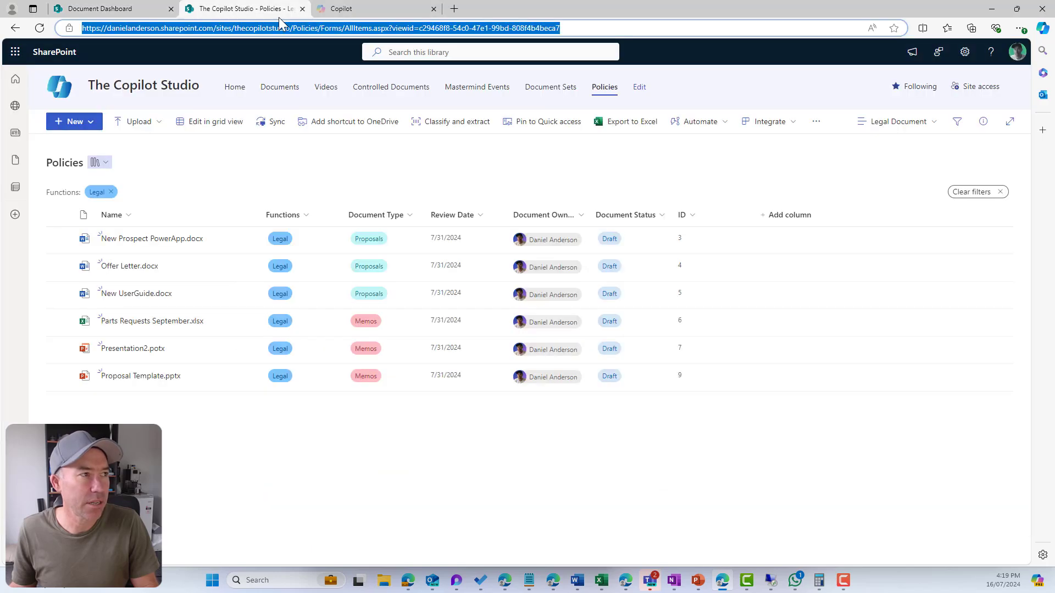
left_click(890, 122)
left_click(905, 303)
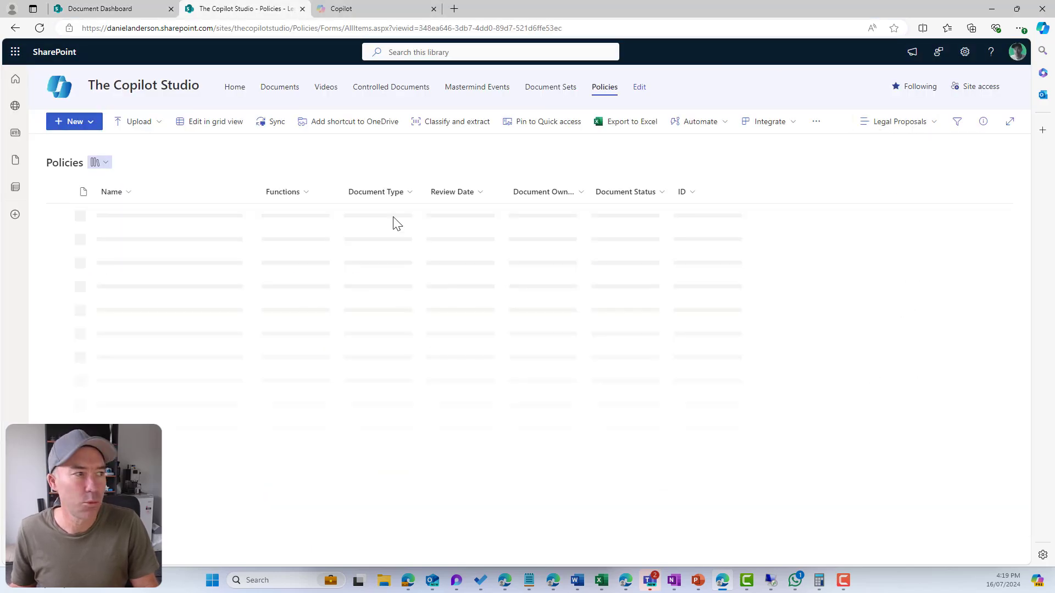
left_click(212, 29)
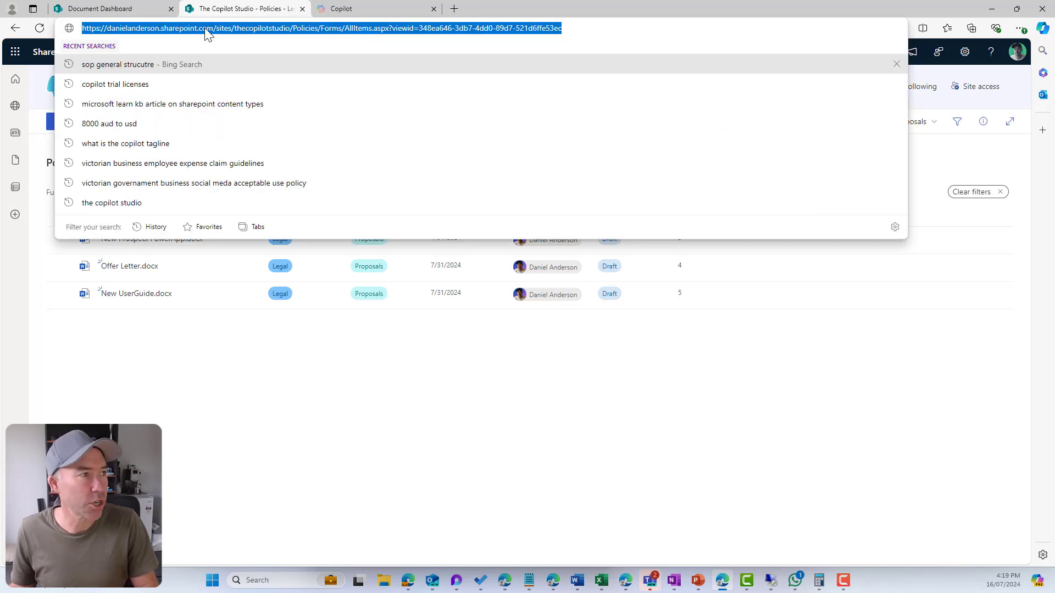
left_click(132, 8)
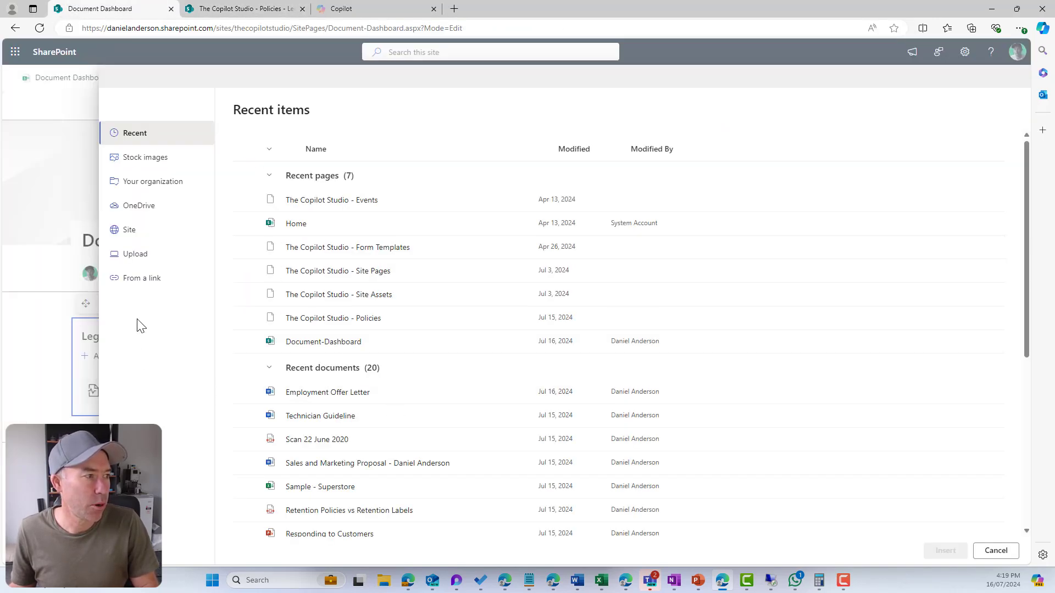
left_click(136, 280)
type("https://danielanderson.sharepoint.com/sites/thecopilotstudio/Policies/Forms/AllItems.aspx?viewid=348ea646%2D3db7%2D4dd0%2D89d7%2D521d6ffe53ec")
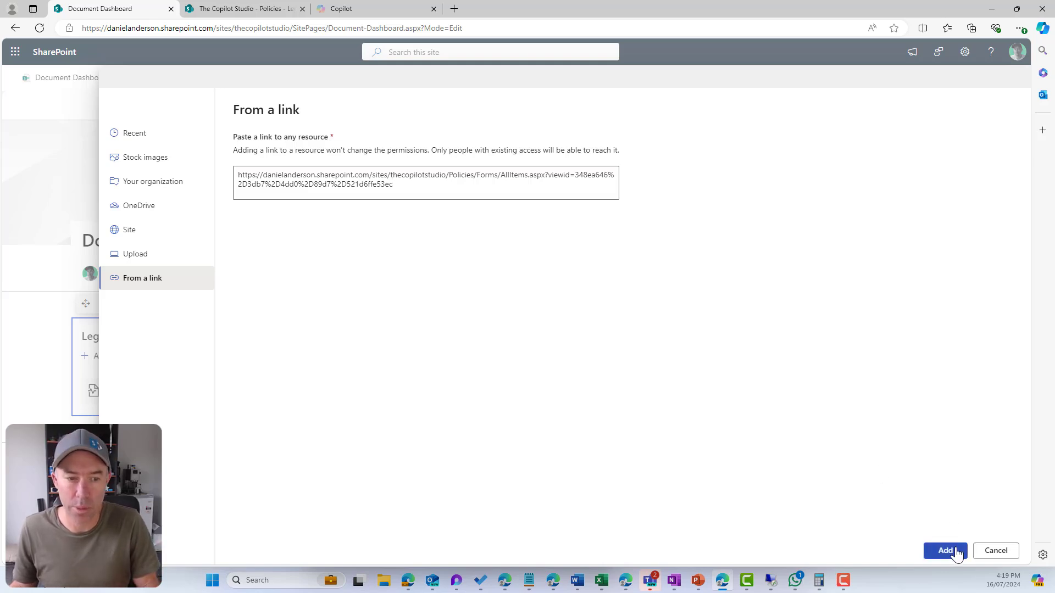
left_click(946, 551)
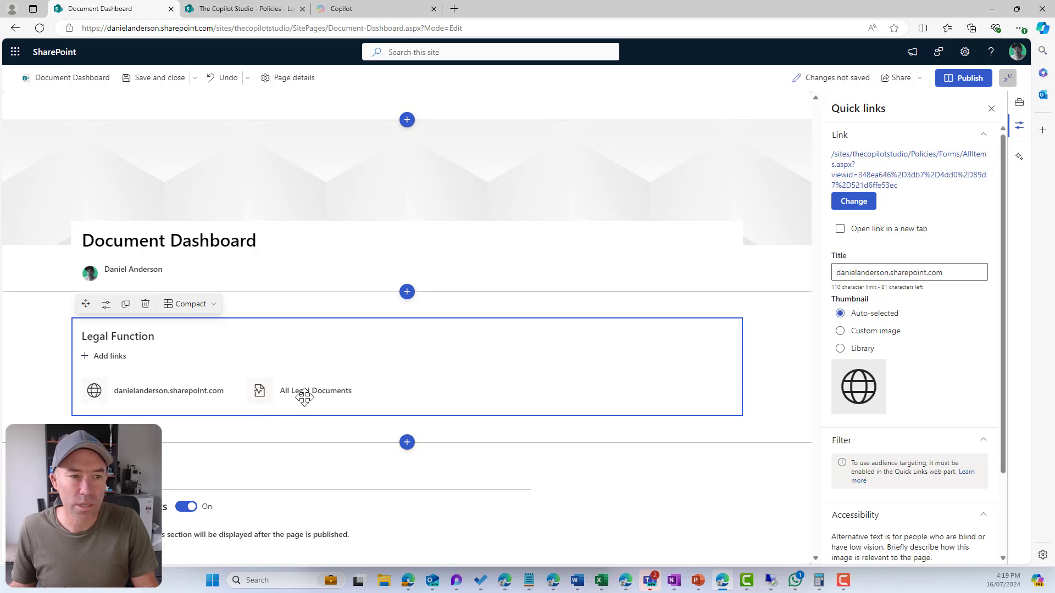
Title the second link 'Legal Policies' and give it the graphsymbol library icon as thumbnail
left_click_drag(945, 273, 822, 278)
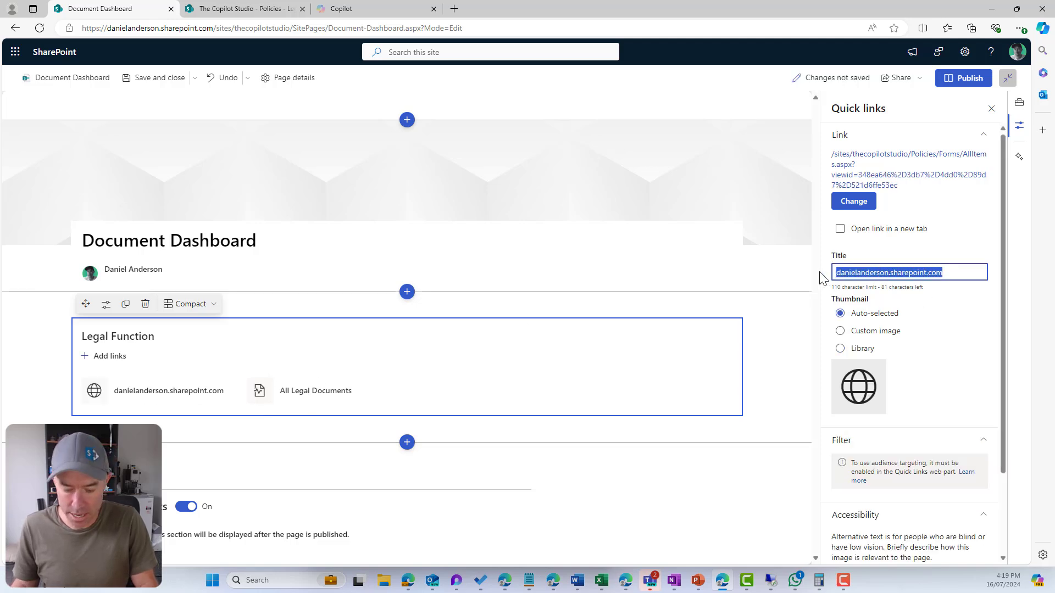
type("Legal Policies")
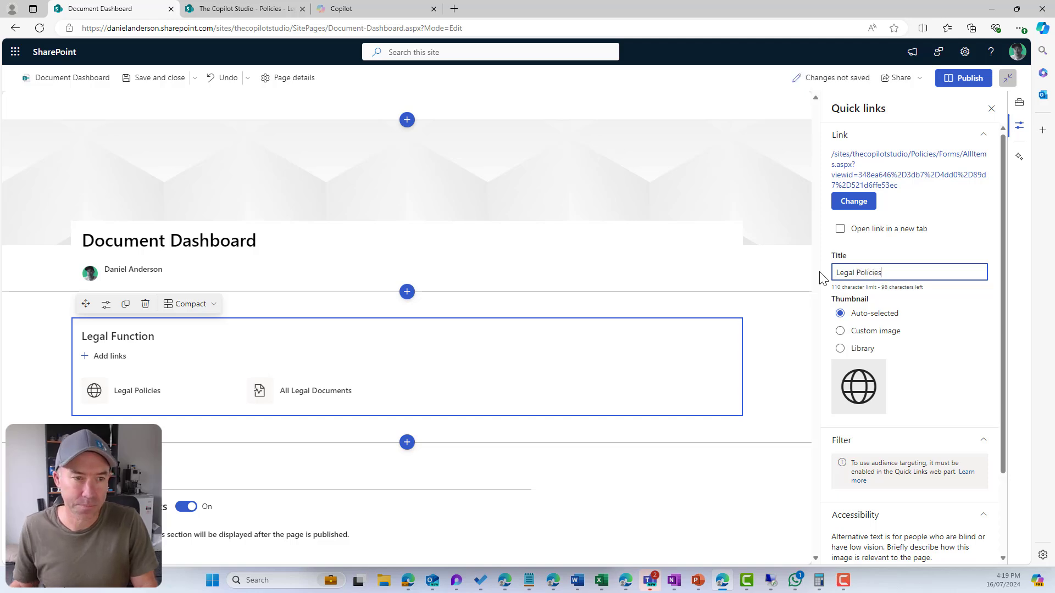
left_click(840, 348)
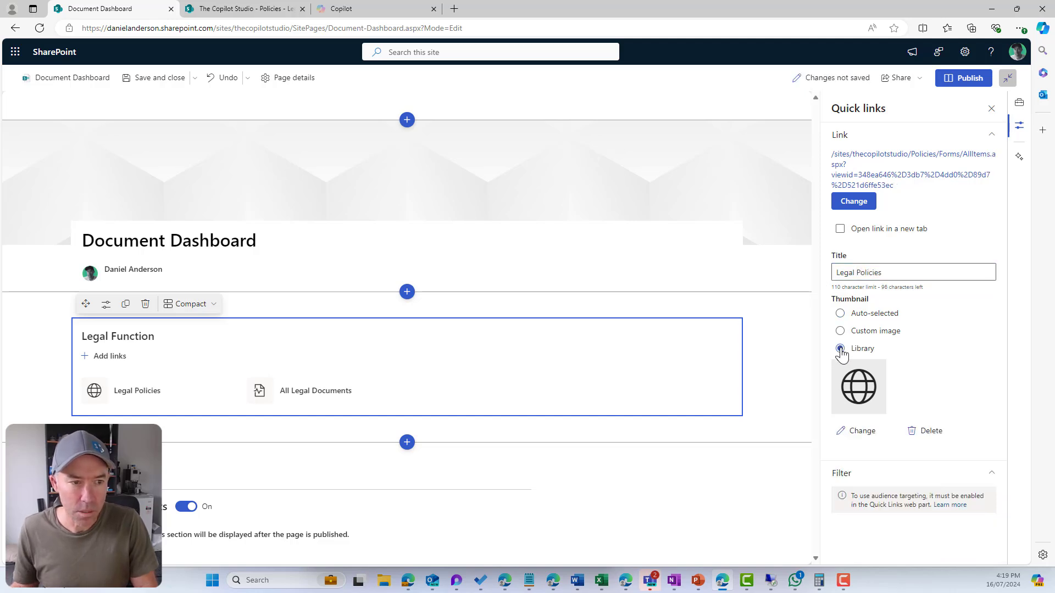
left_click(858, 435)
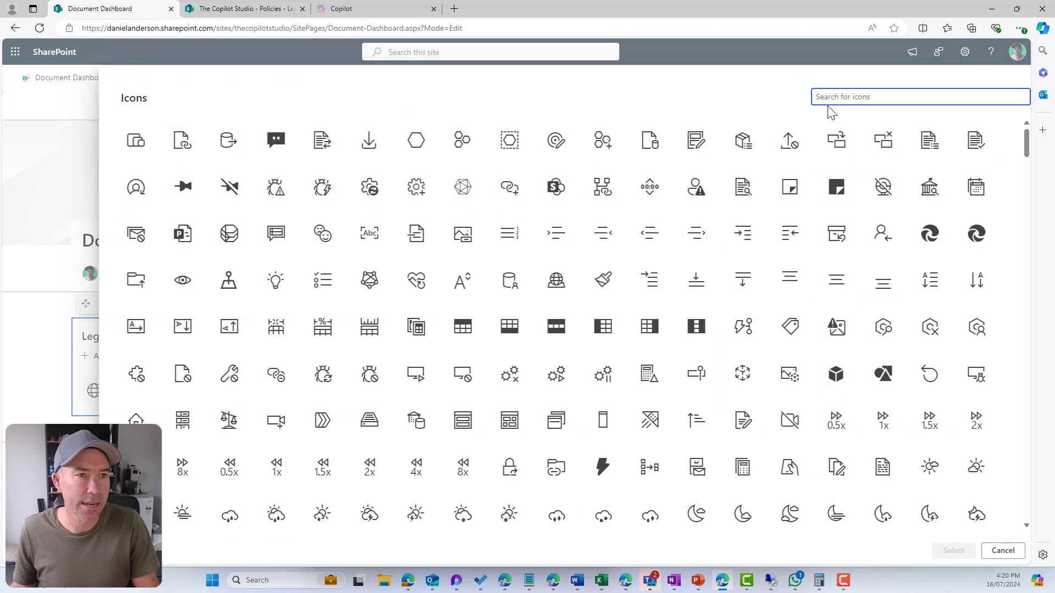
left_click(462, 187)
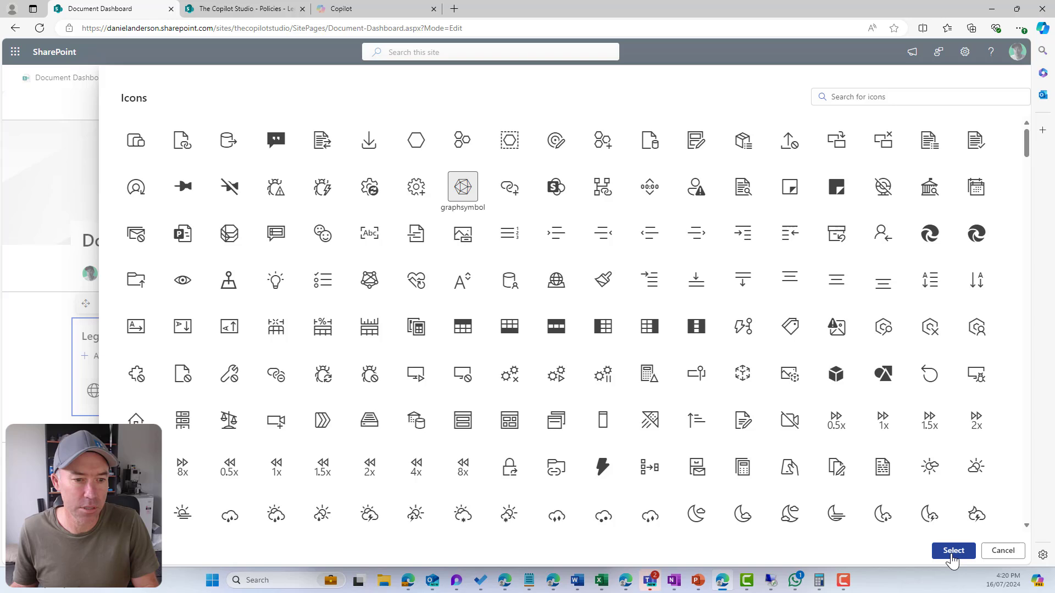
left_click(951, 554)
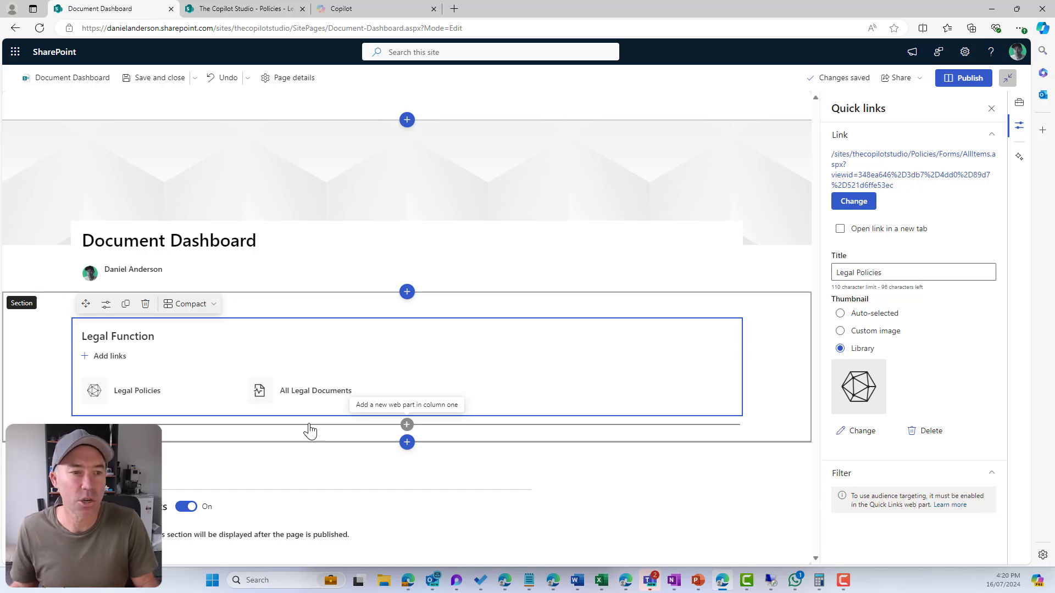
Publish the Document Dashboard page, then test the Legal Policies and All Legal Documents links
left_click(968, 79)
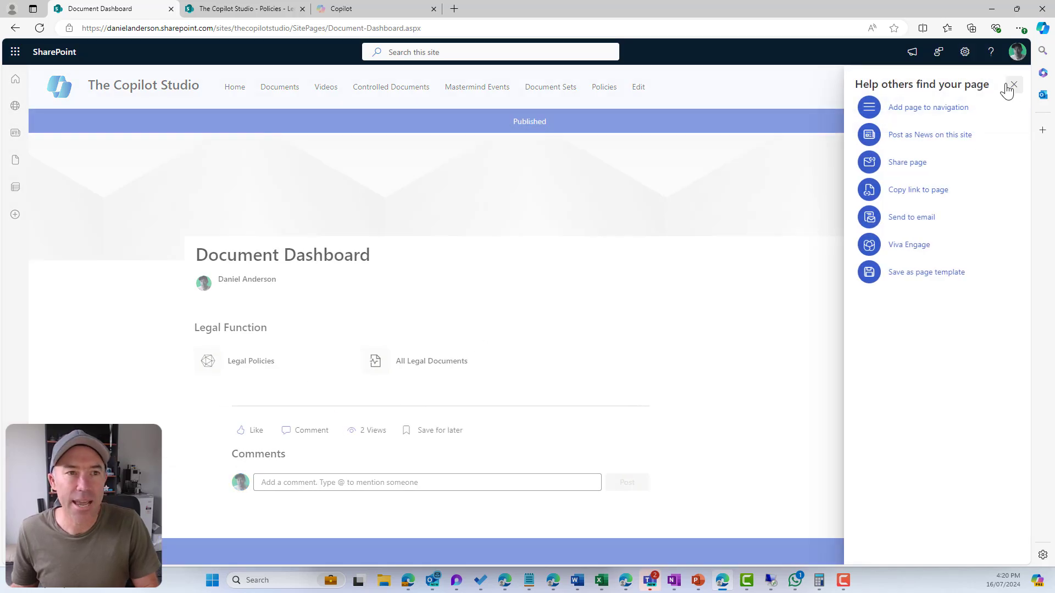
left_click(1006, 90)
left_click(306, 375)
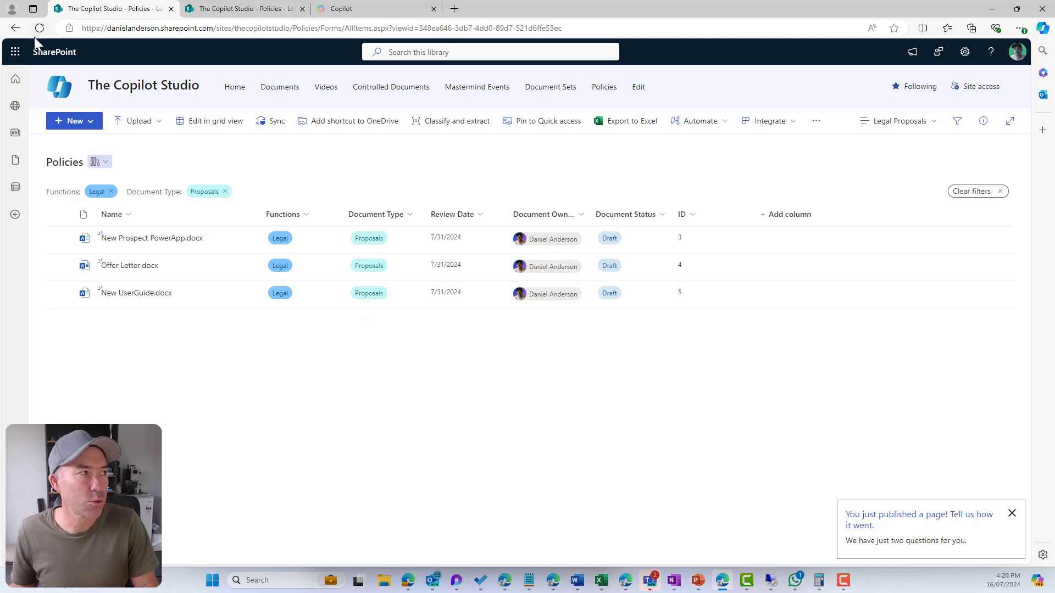
left_click(16, 27)
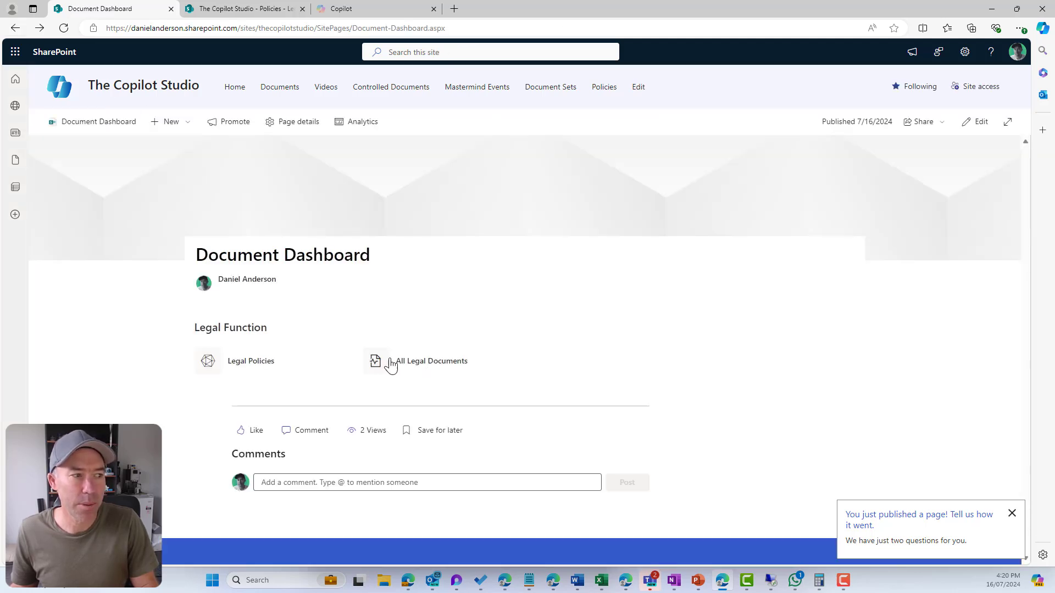
left_click(392, 362)
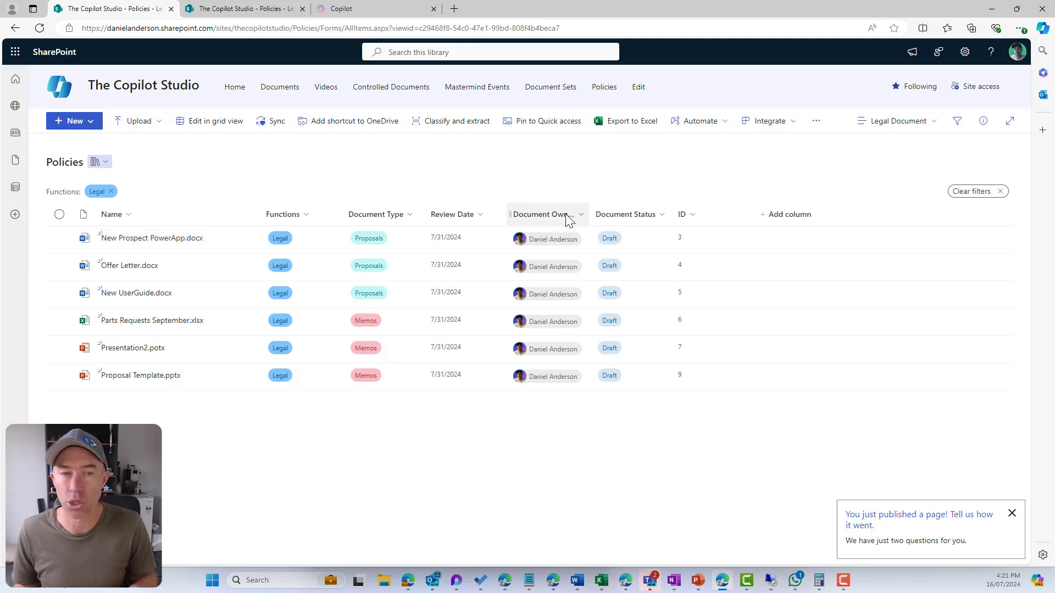
Clear the Legal filter and switch the Policies library to the All Documents view
left_click(997, 193)
left_click(905, 127)
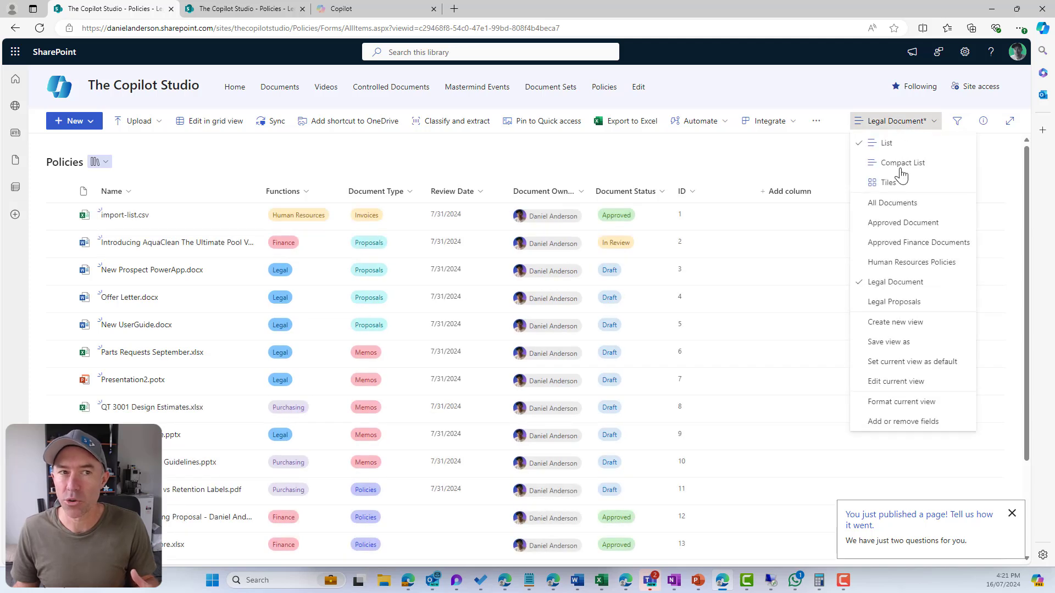
left_click(765, 165)
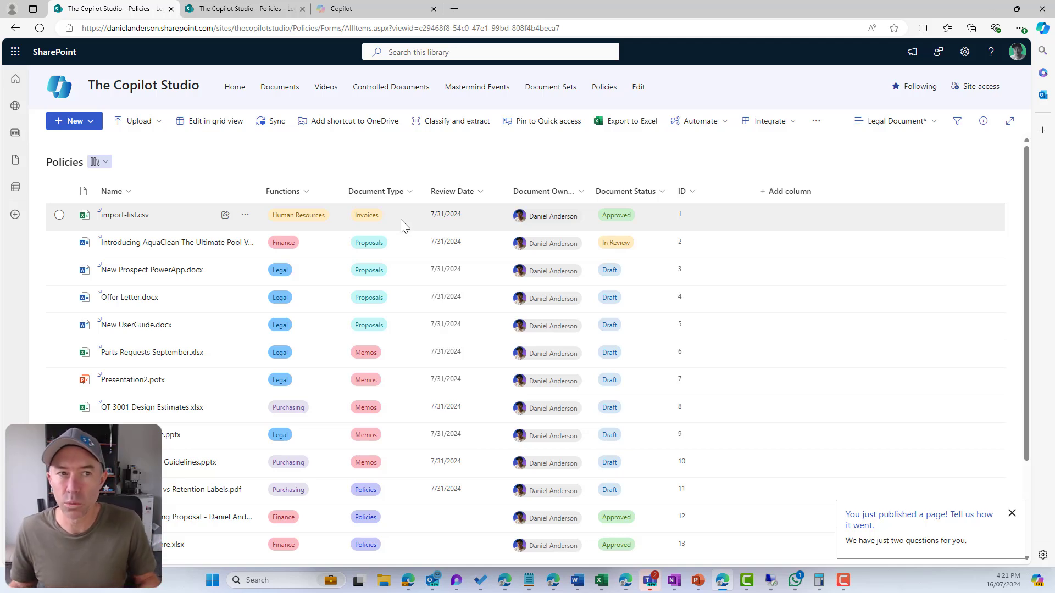
left_click(885, 122)
left_click(899, 203)
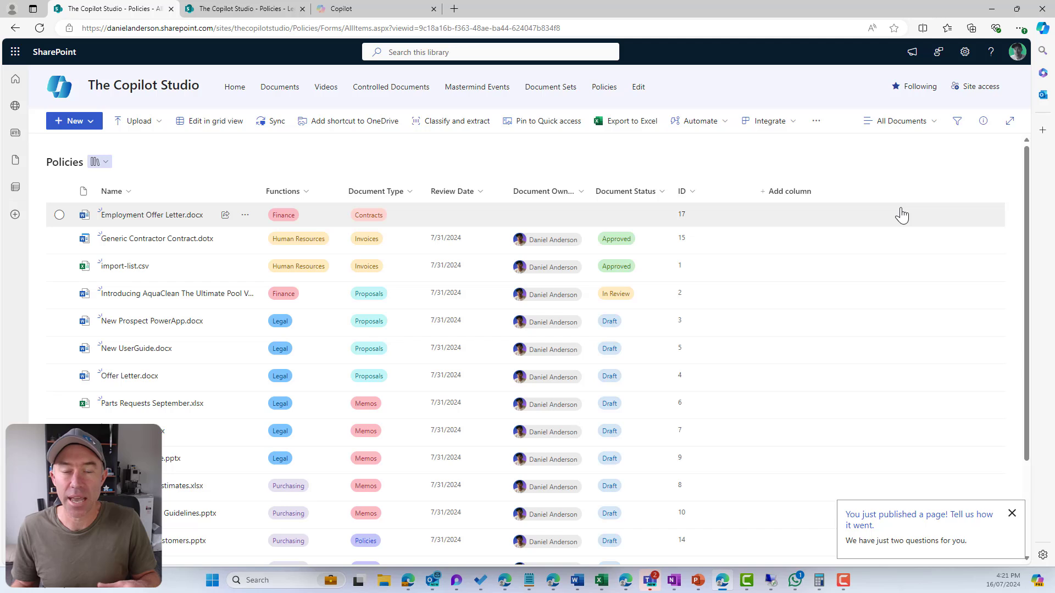
Filter the Document Status column to show only Approved documents
left_click(662, 190)
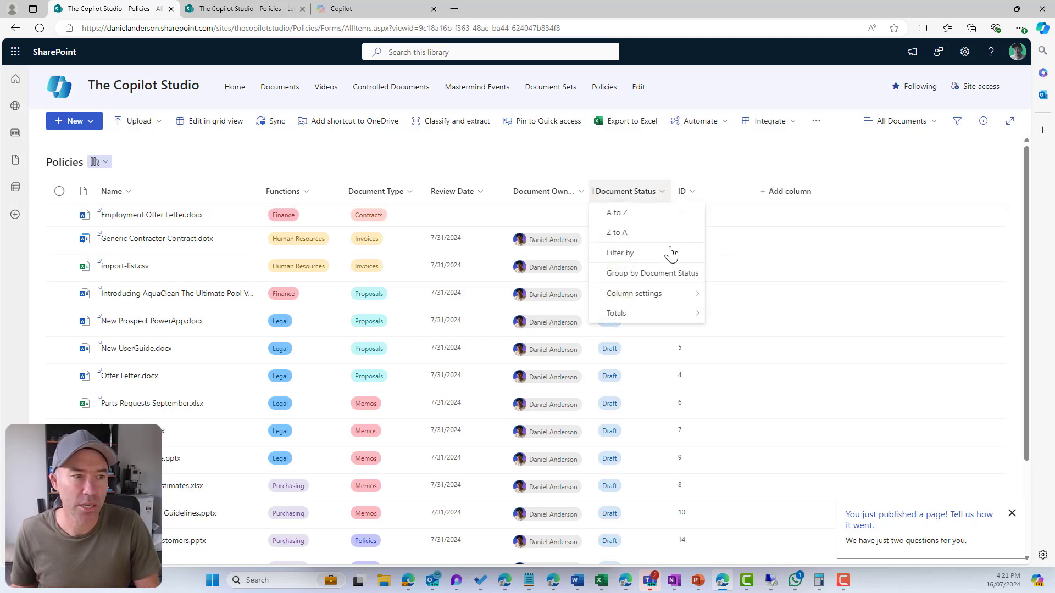
left_click(640, 254)
left_click(872, 92)
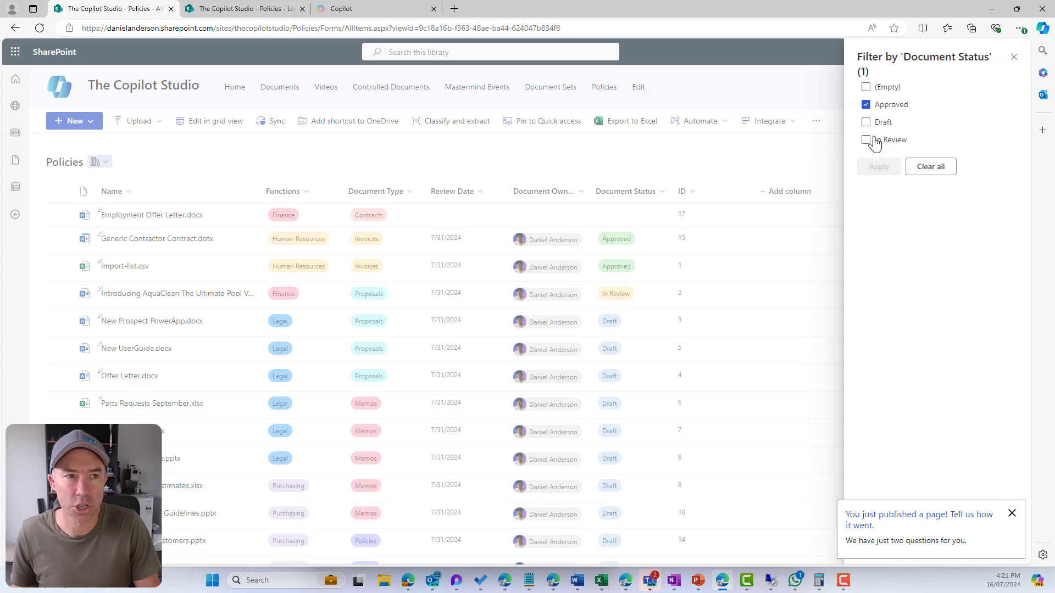
left_click(878, 167)
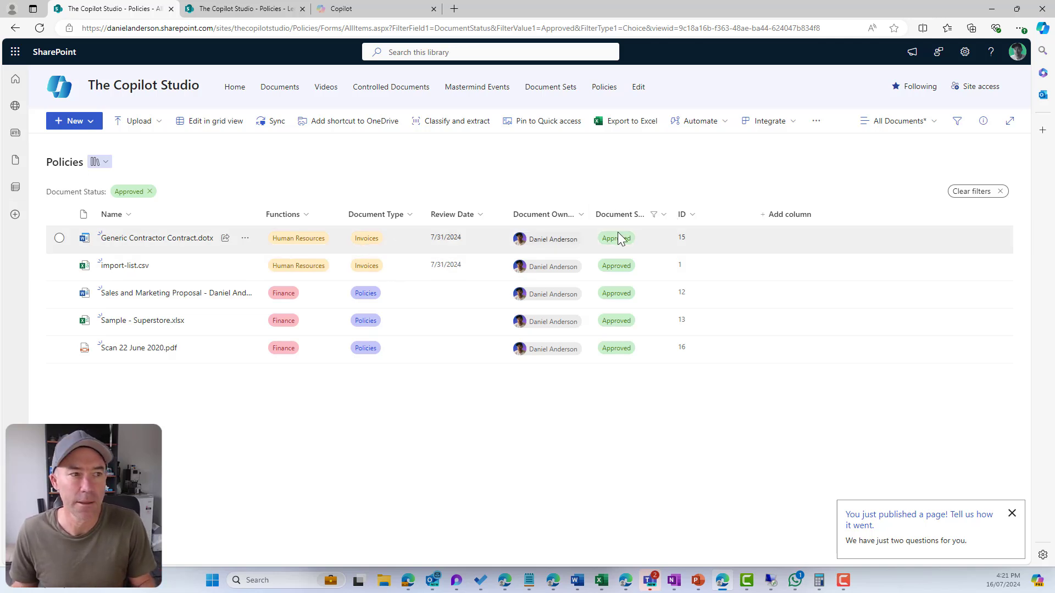
Add a Functions = Human Resources filter, then briefly check the Legal Proposals tab
left_click(306, 216)
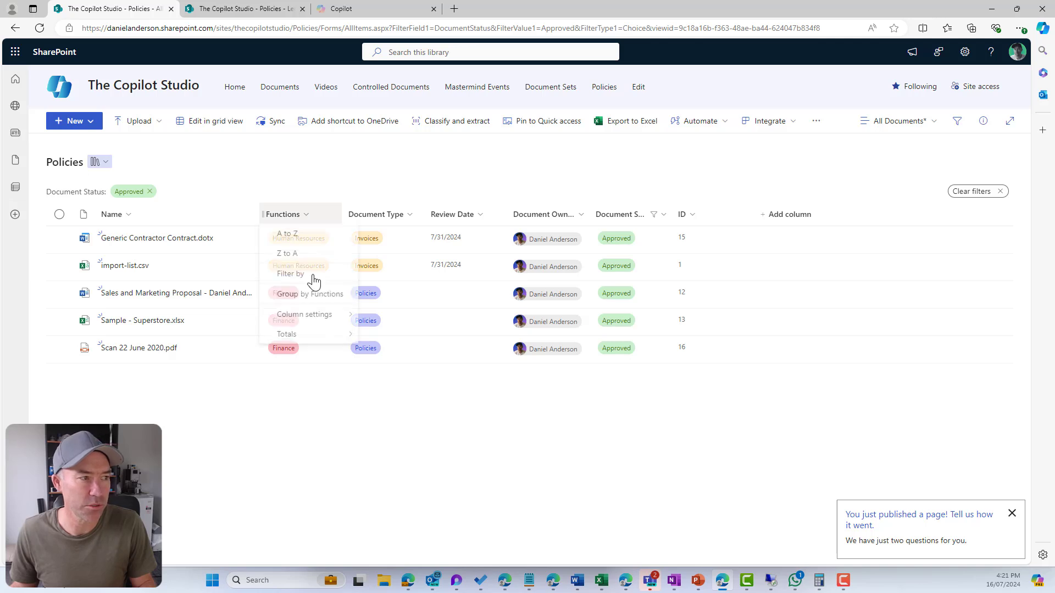
left_click(305, 276)
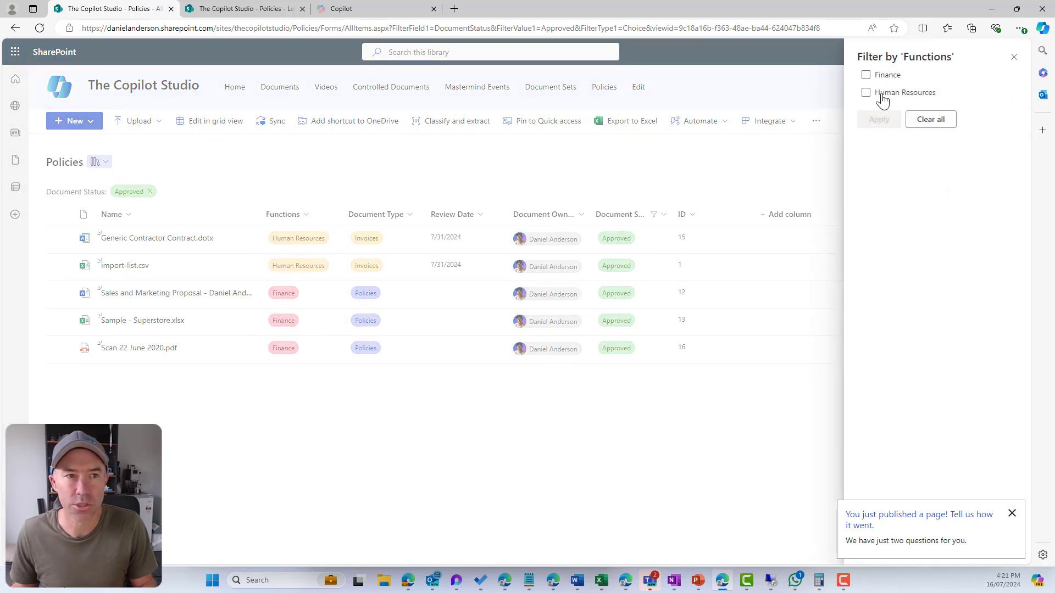
left_click(879, 92)
left_click(875, 123)
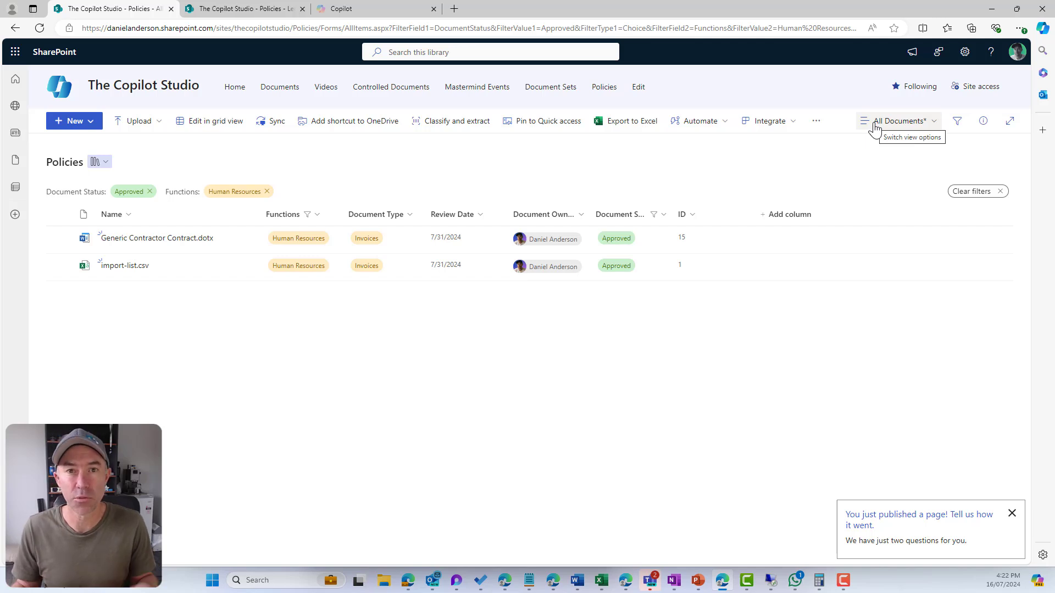
left_click(244, 9)
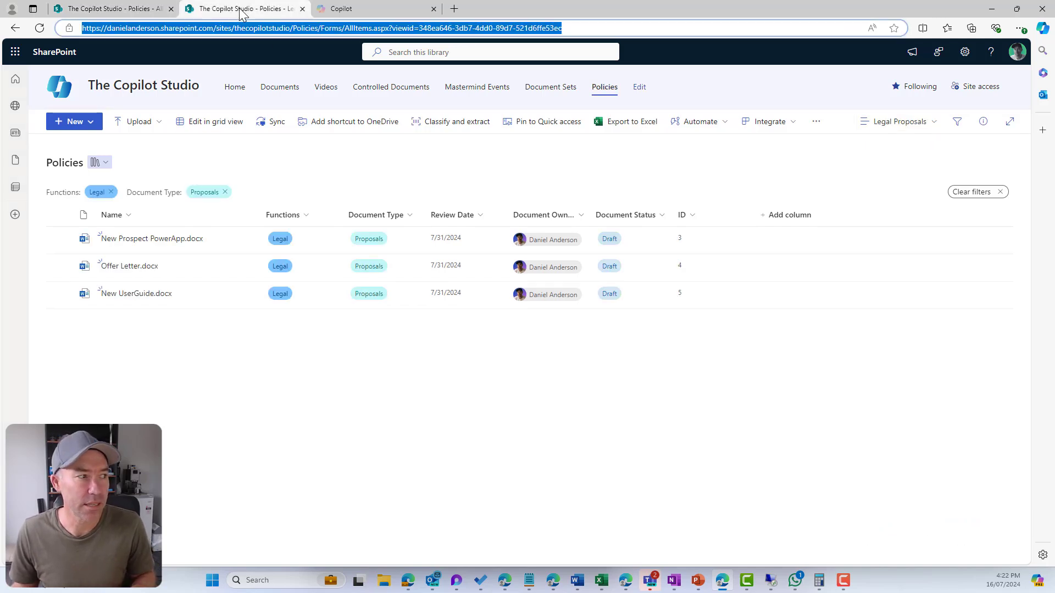
key("ctrl+shift+Tab")
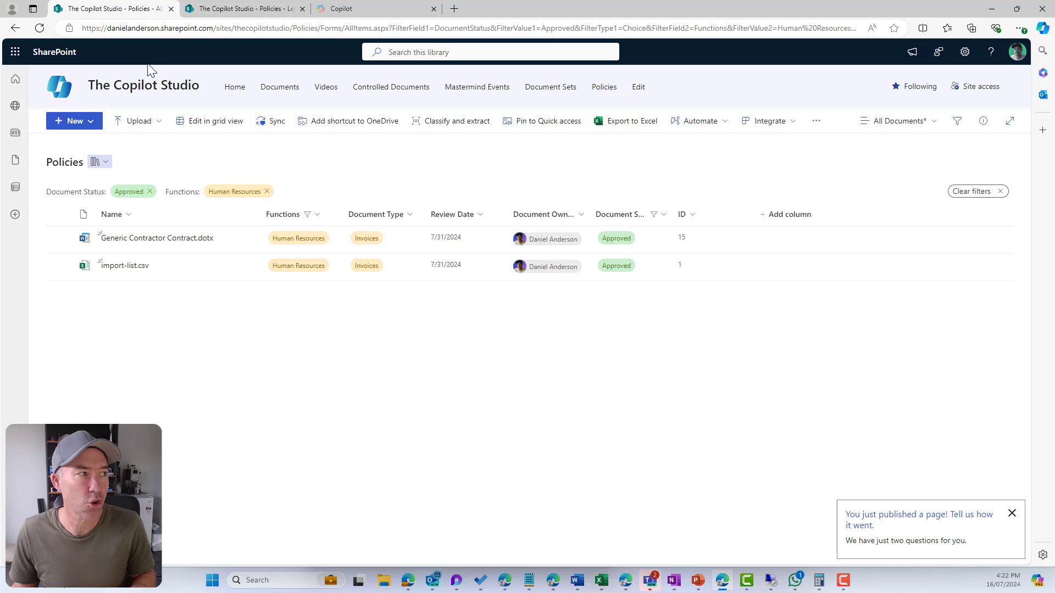
Go back three pages from the All Documents view to the Document Dashboard page
left_click(15, 28)
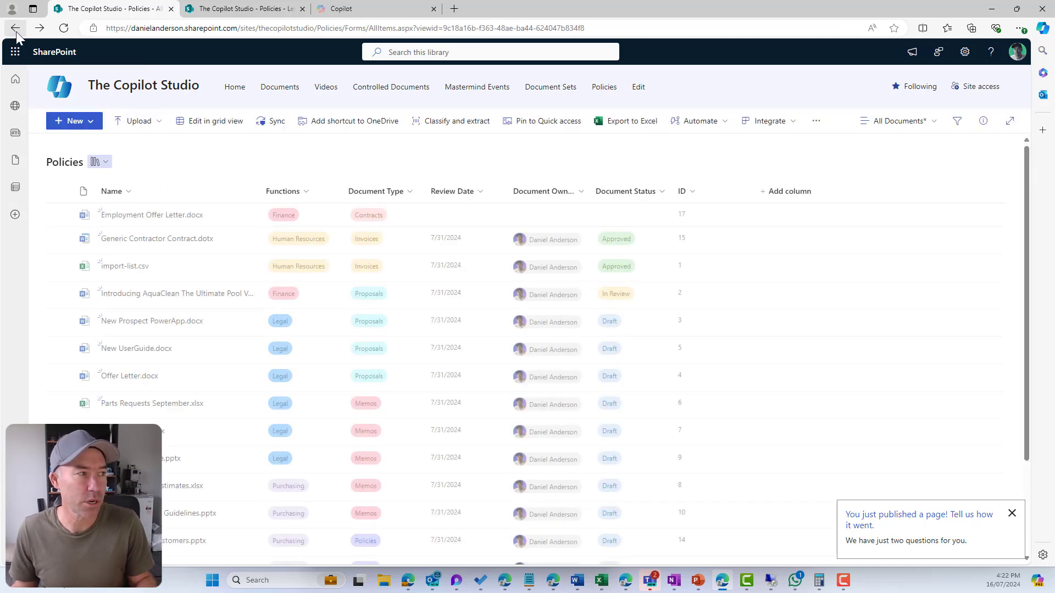
left_click(16, 28)
left_click(16, 29)
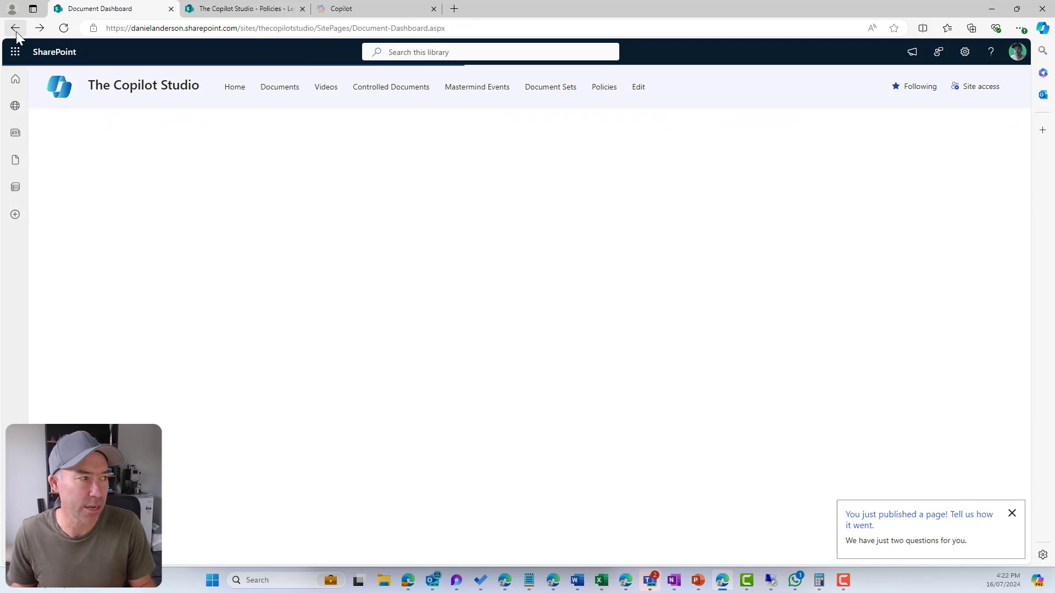